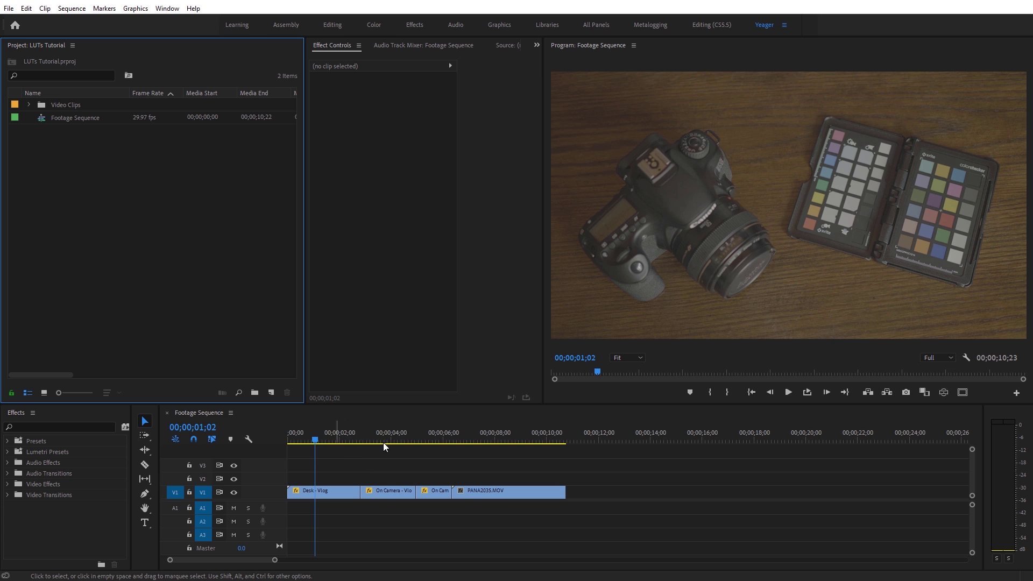
- Switch to the Color workspace and look over the Basic Correction and Creative sections of Lumetri Color
left_click(374, 26)
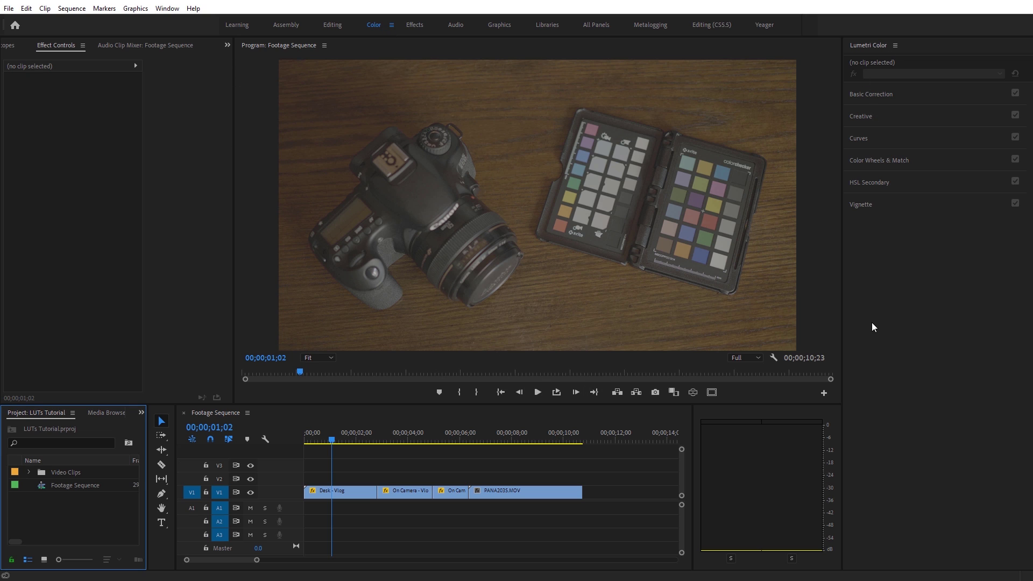
left_click(883, 95)
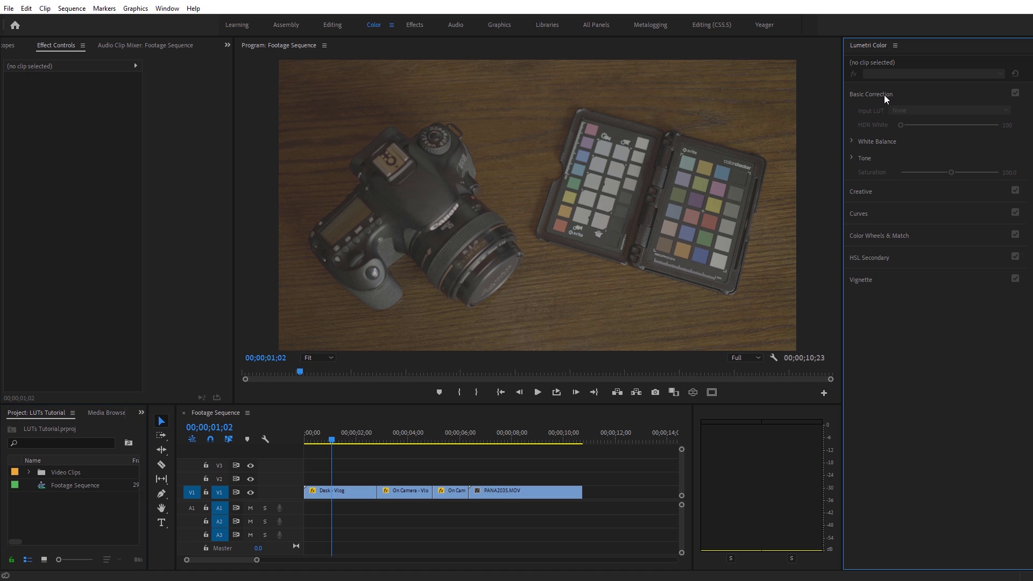
left_click(881, 189)
left_click(872, 117)
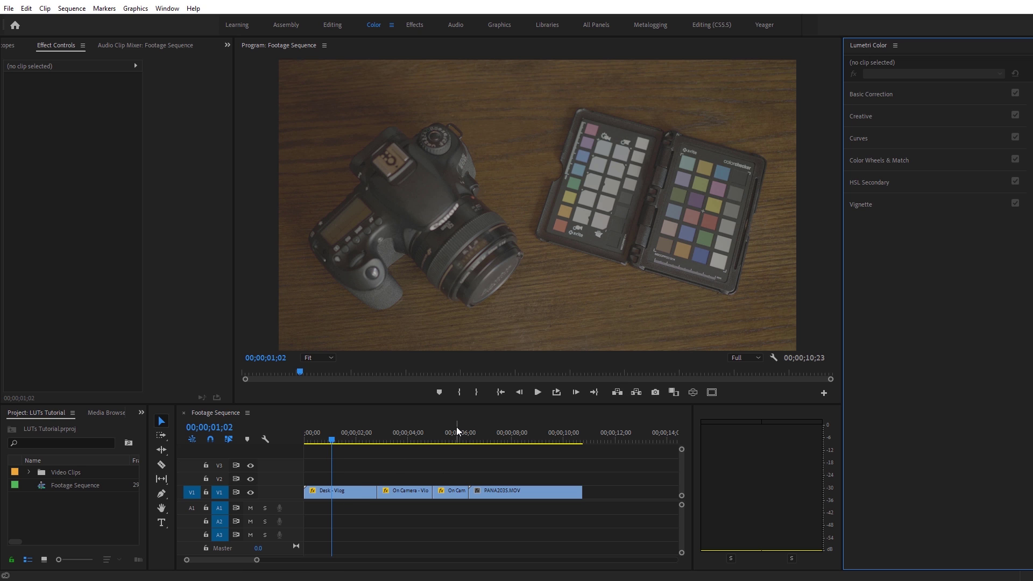
- Preview the PANA2035.MOV clip in the sequence, and return the playhead to the Desk - Vlog clip and select it
left_click(515, 427)
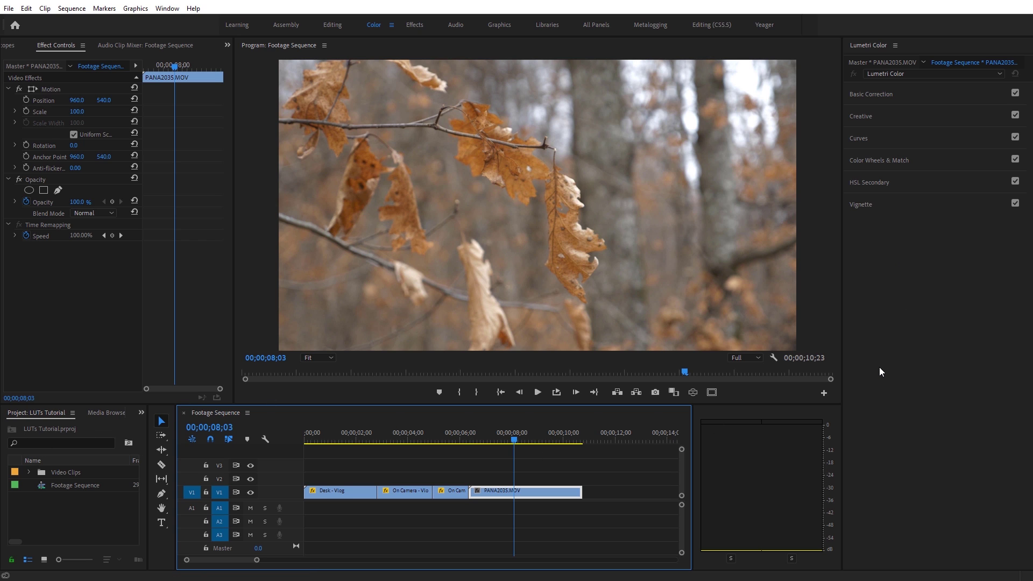
left_click(329, 435)
left_click(337, 487)
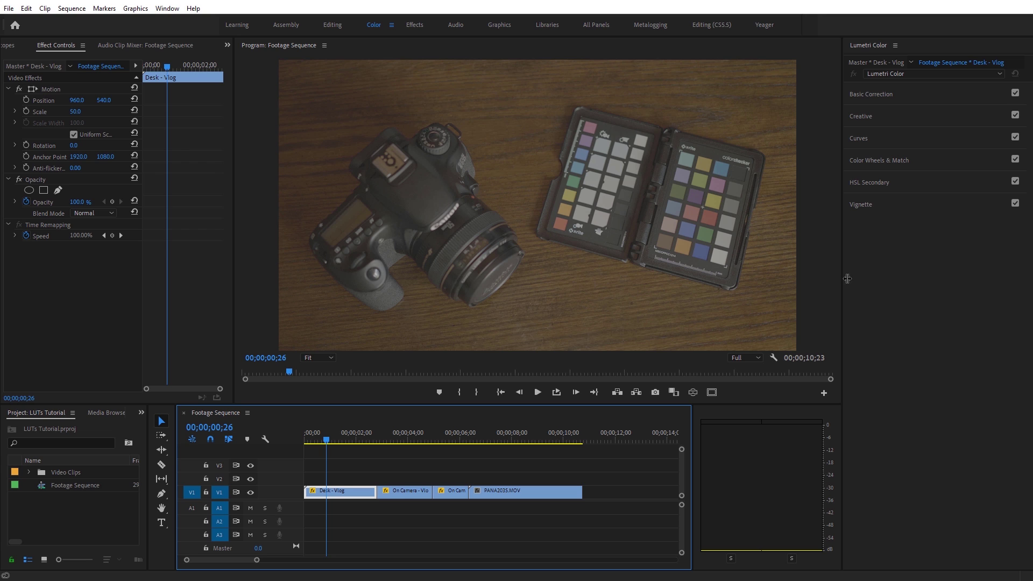
- Examine the Input LUT setting in Basic Correction and the Look settings in Creative for the Desk - Vlog clip
left_click(906, 94)
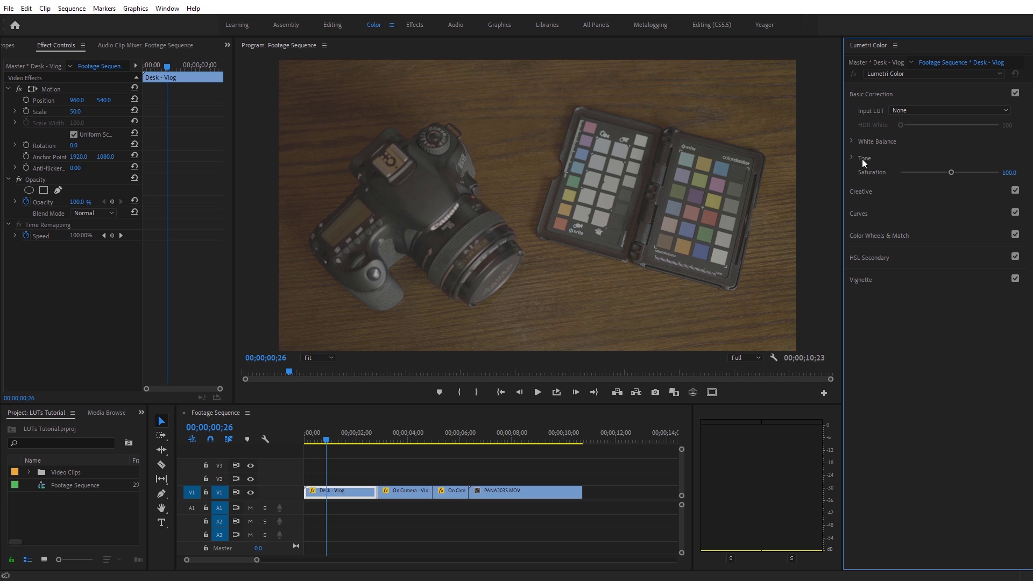
left_click(860, 192)
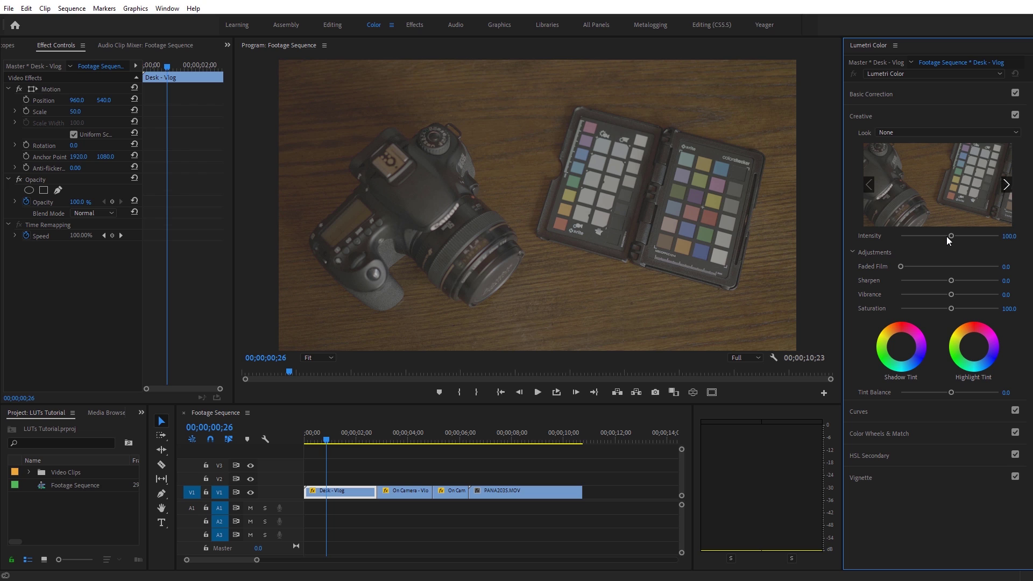
left_click(885, 116)
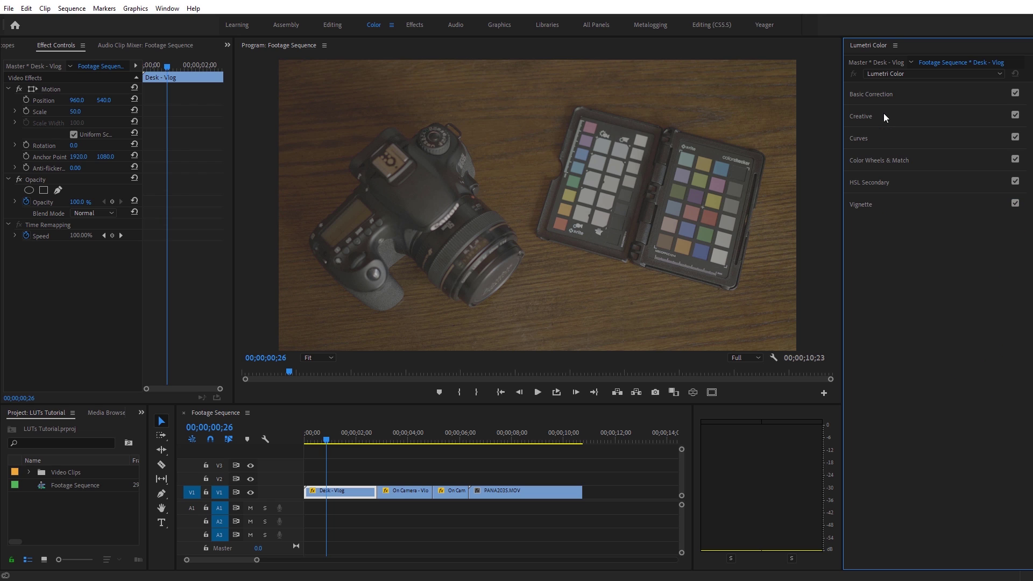
- Apply VLog_to_V709.cube from the LUTs folder as the Input LUT of the Desk - Vlog clip
left_click(909, 95)
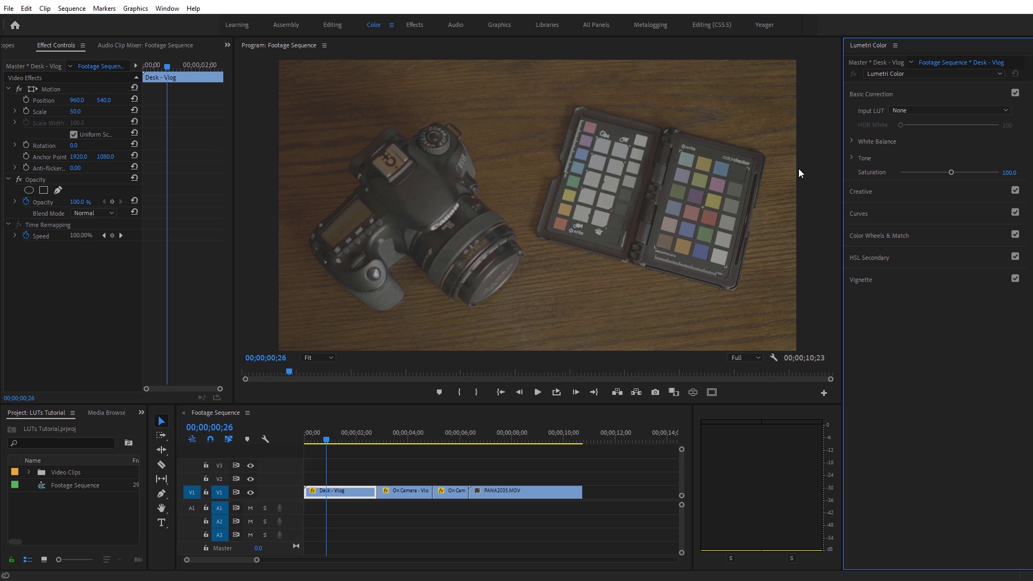
left_click(913, 110)
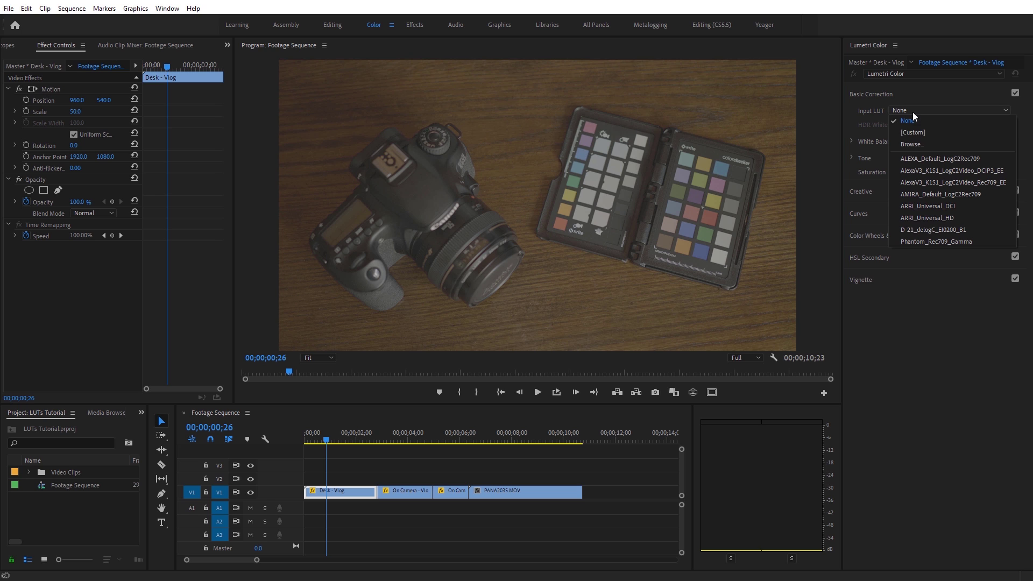
left_click(919, 145)
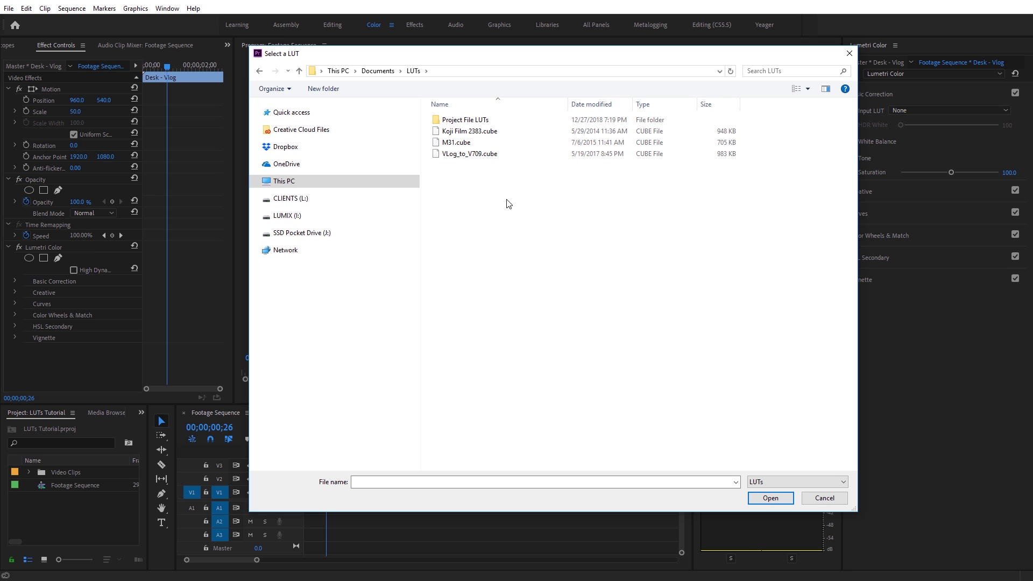
left_click(446, 157)
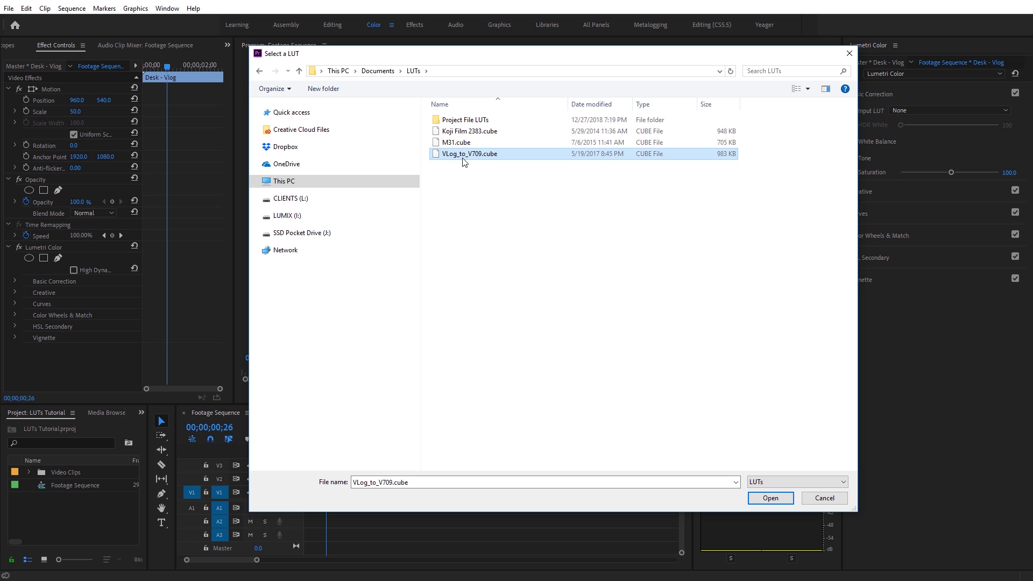
left_click(776, 501)
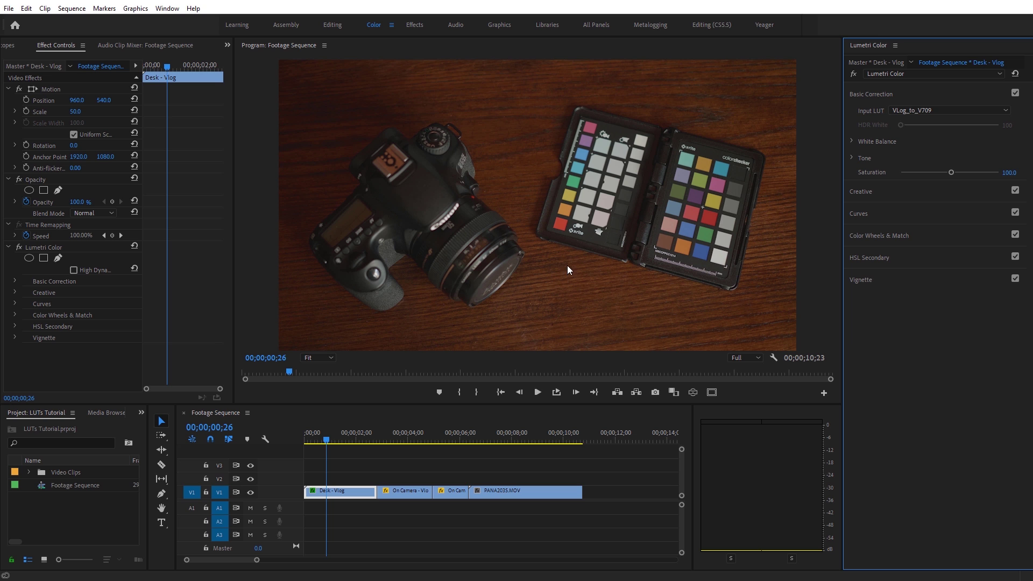
- Compare the Desk - Vlog clip with Basic Correction switched off and on
left_click(1016, 93)
left_click(1015, 93)
left_click(1016, 93)
left_click(1016, 93)
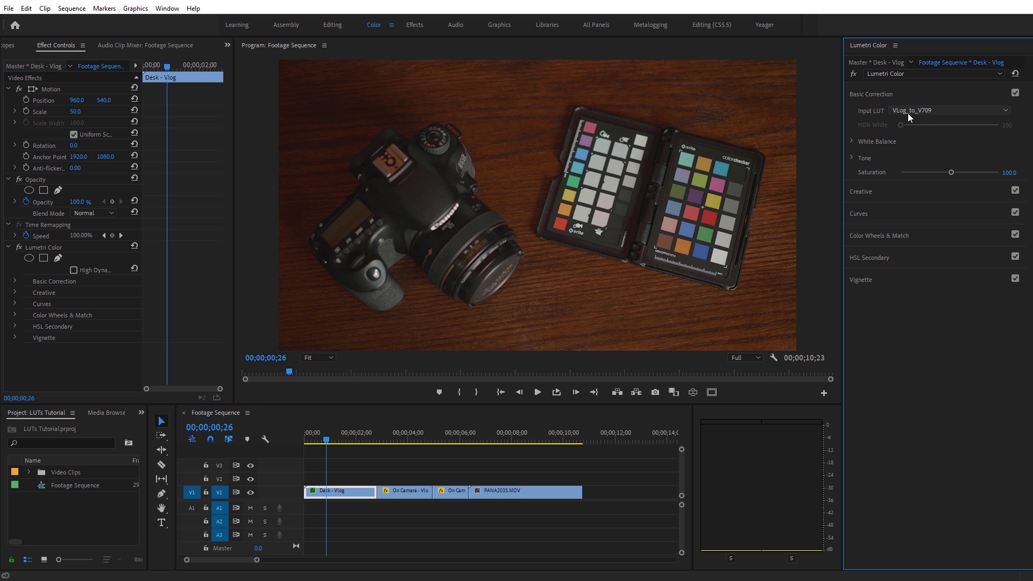
- Apply VLog_to_V709.cube as the Input LUT of the On Camera - Vlog clip
left_click(394, 442)
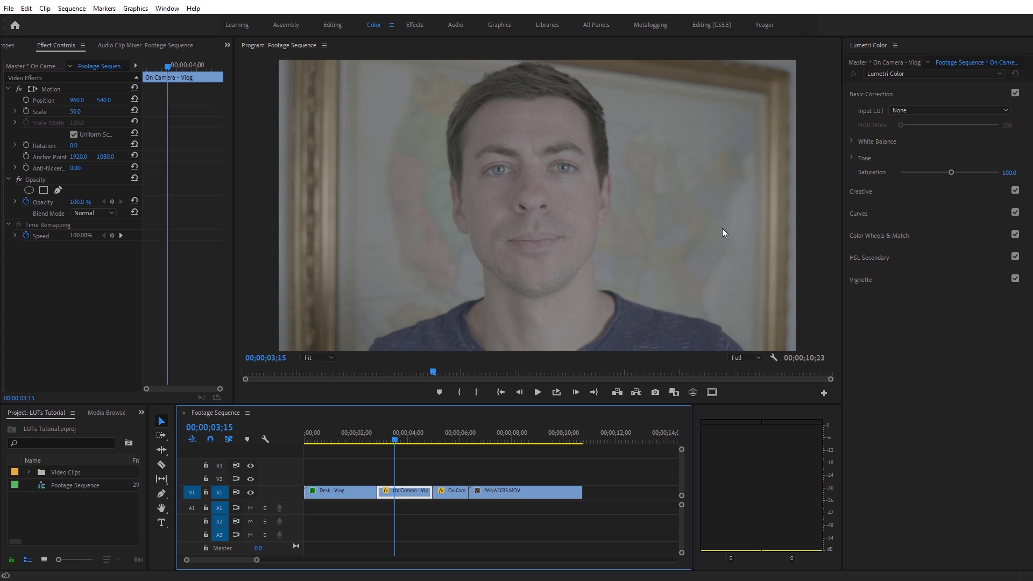
left_click(925, 111)
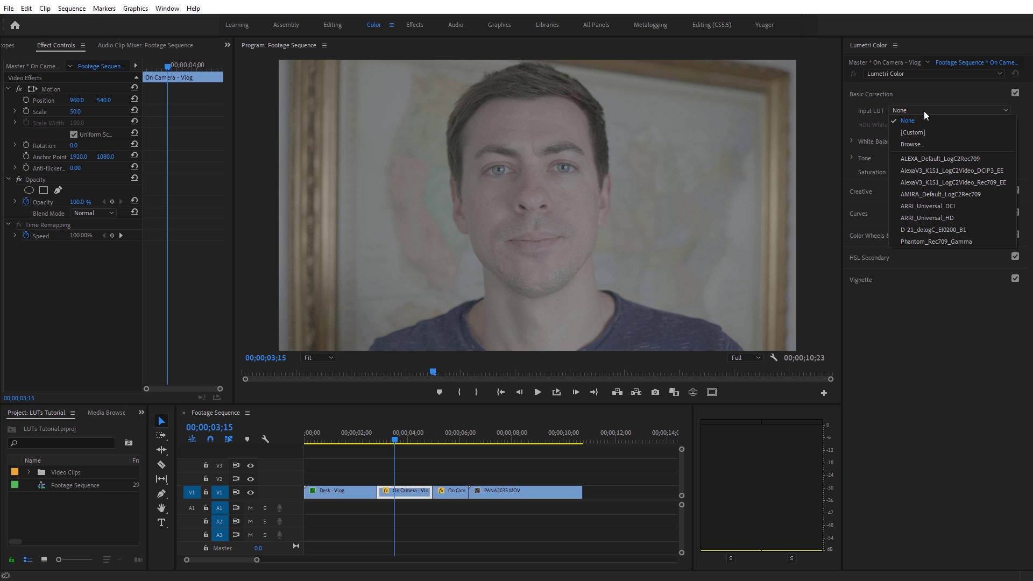
left_click(927, 144)
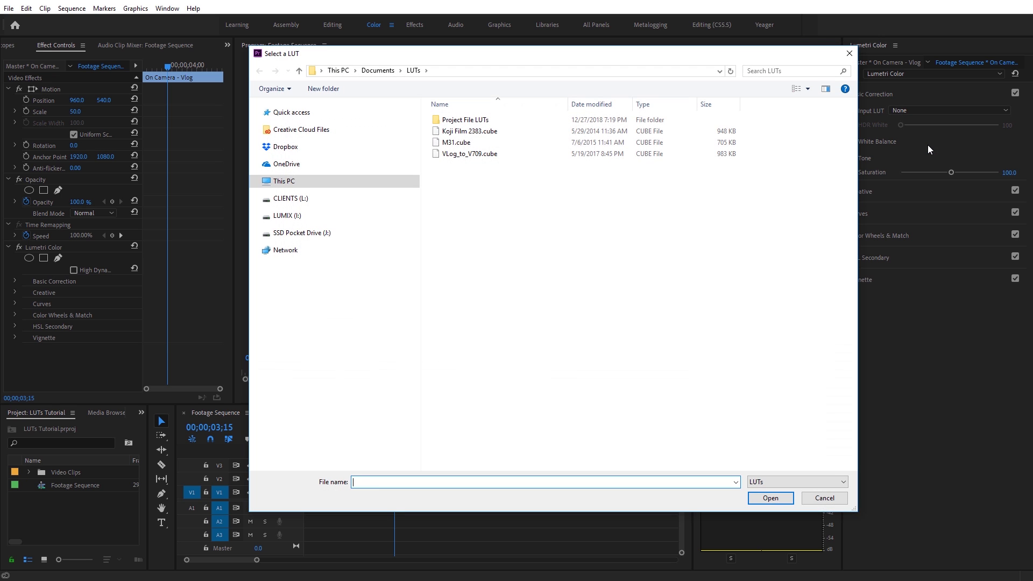
left_click(455, 156)
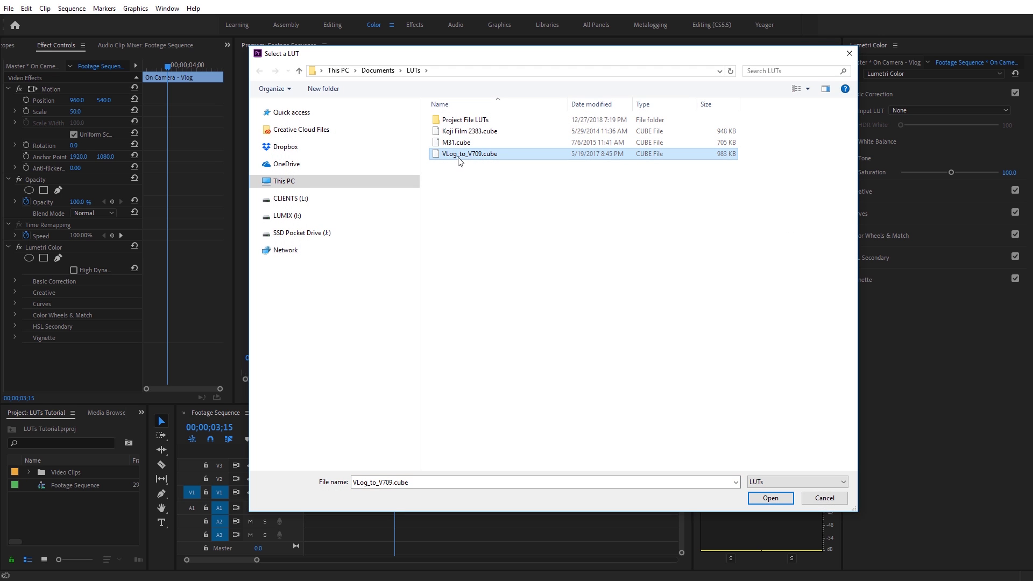
double_click(466, 156)
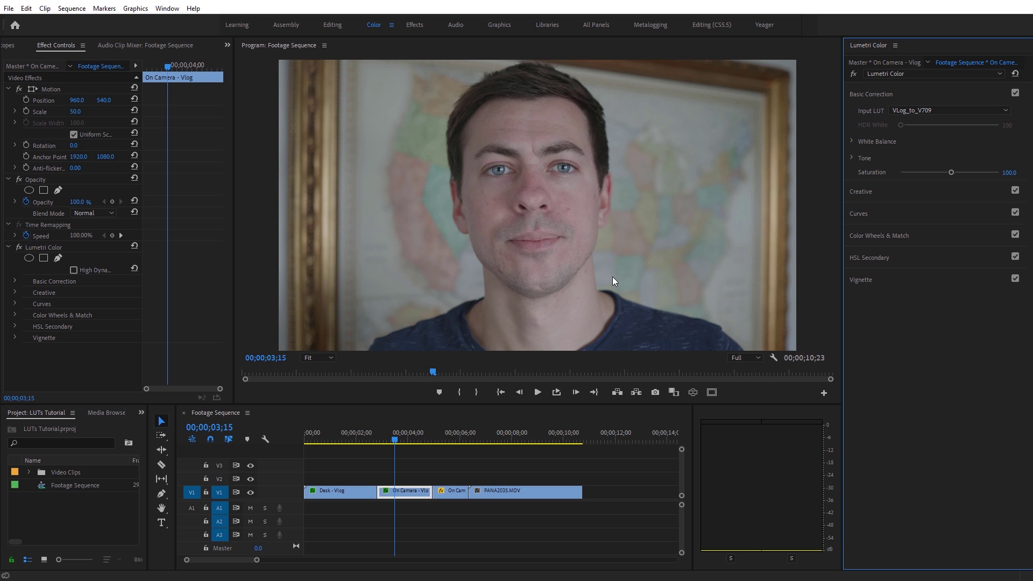
- Apply M31.cube as the Creative look of the On Camera clip and compare the image with Creative off and on
left_click(451, 434)
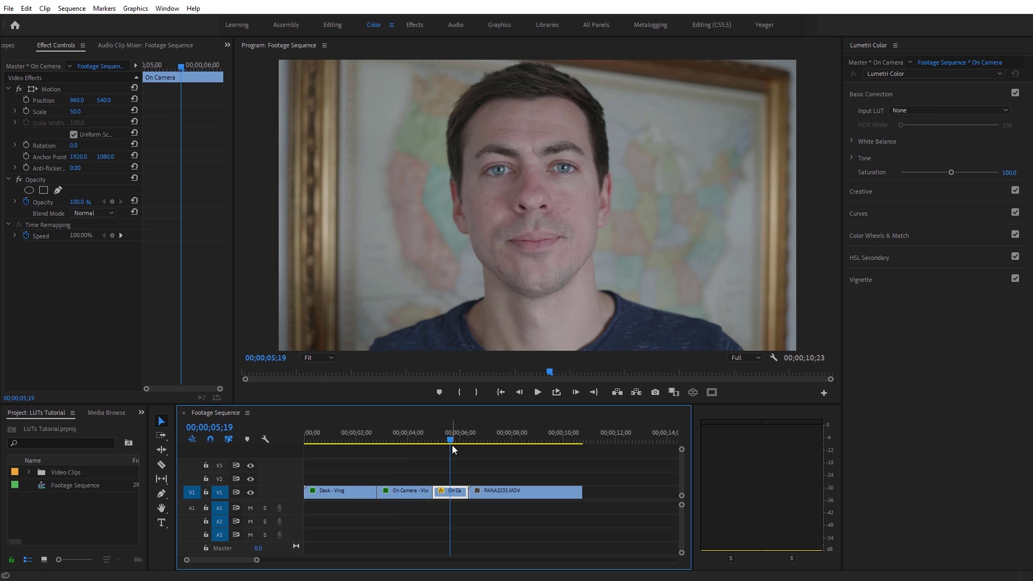
left_click(455, 494)
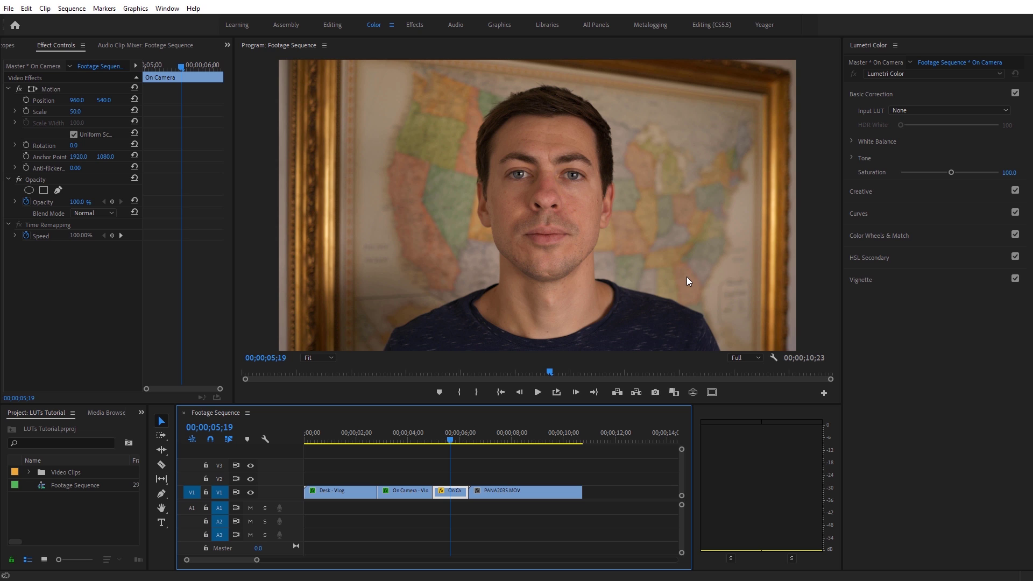
left_click(895, 192)
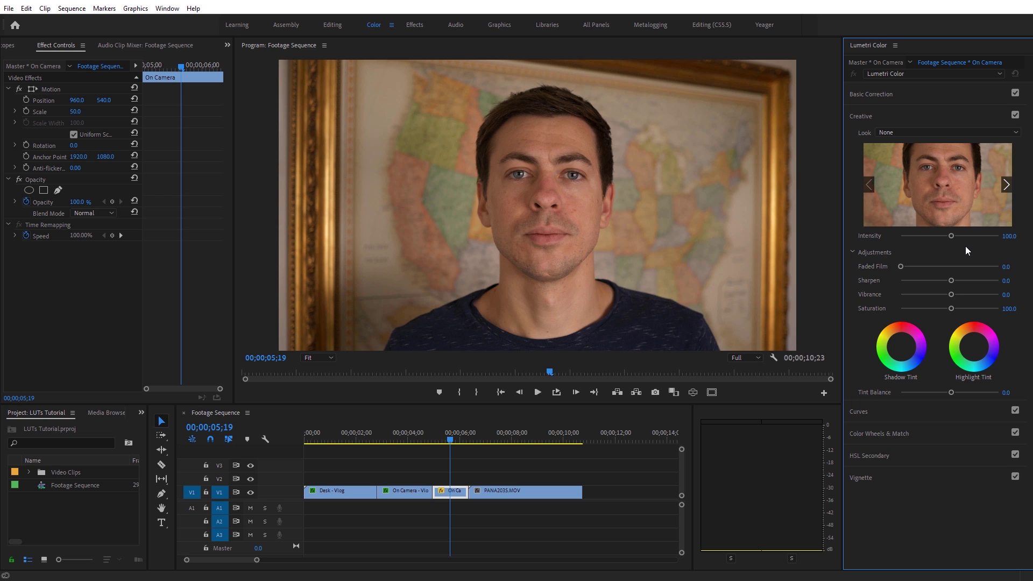
left_click(892, 132)
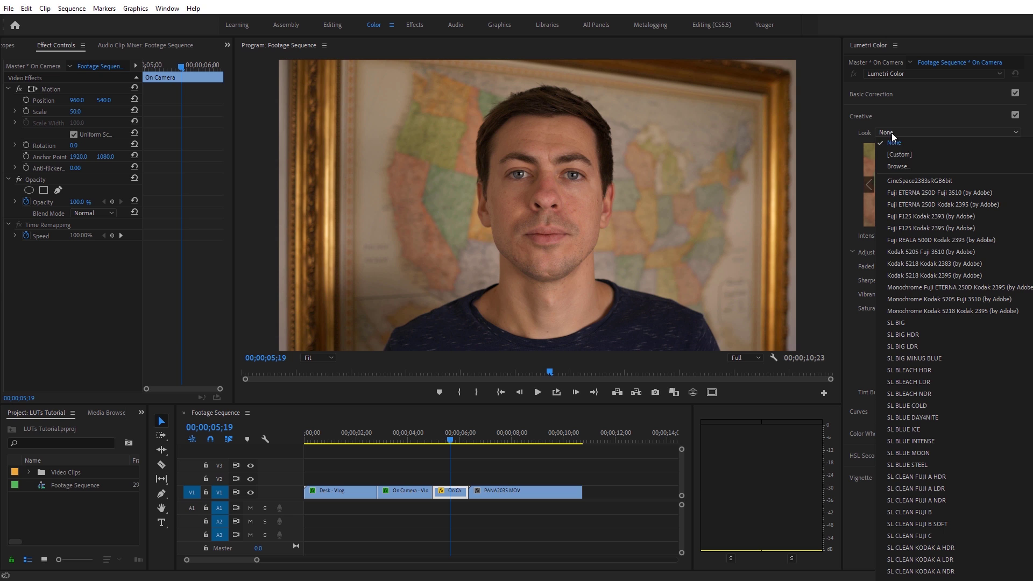
left_click(909, 165)
left_click(479, 146)
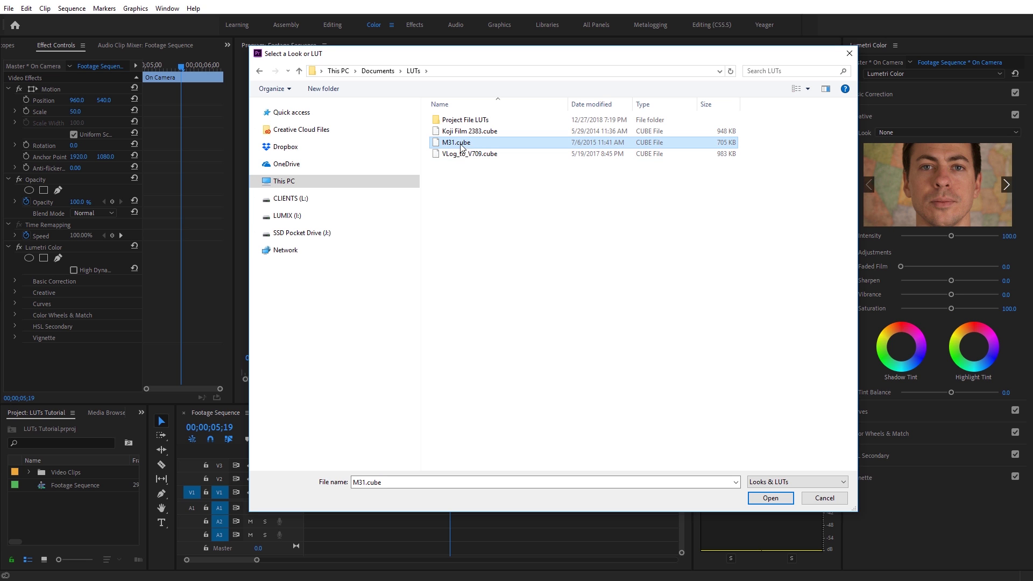
left_click(777, 502)
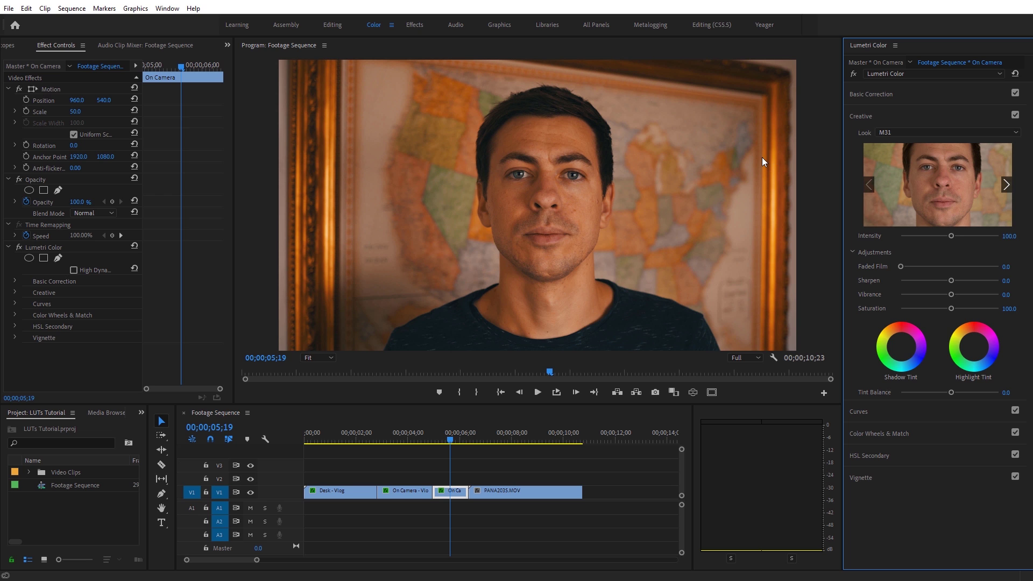
left_click(1014, 115)
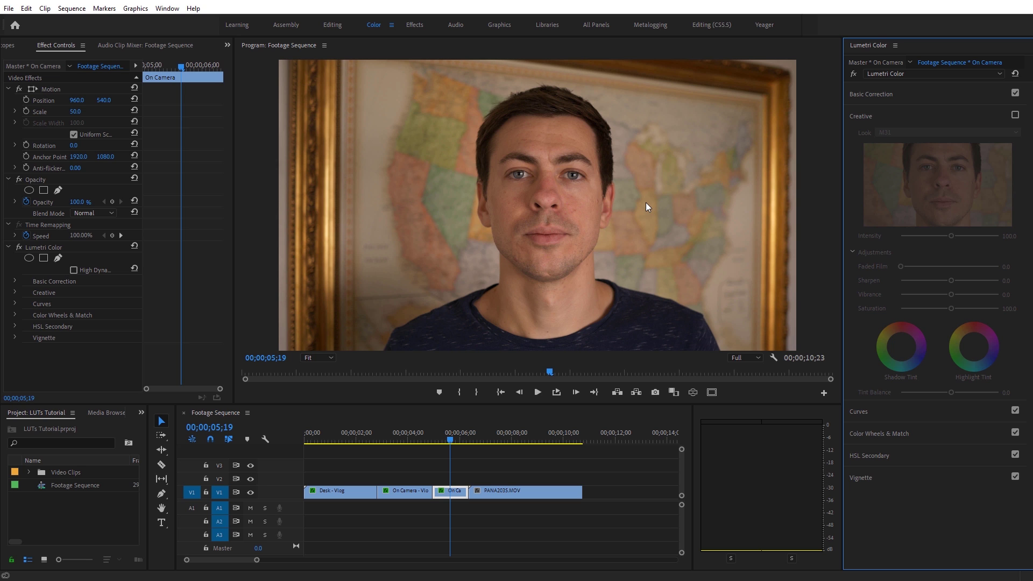
left_click(1015, 115)
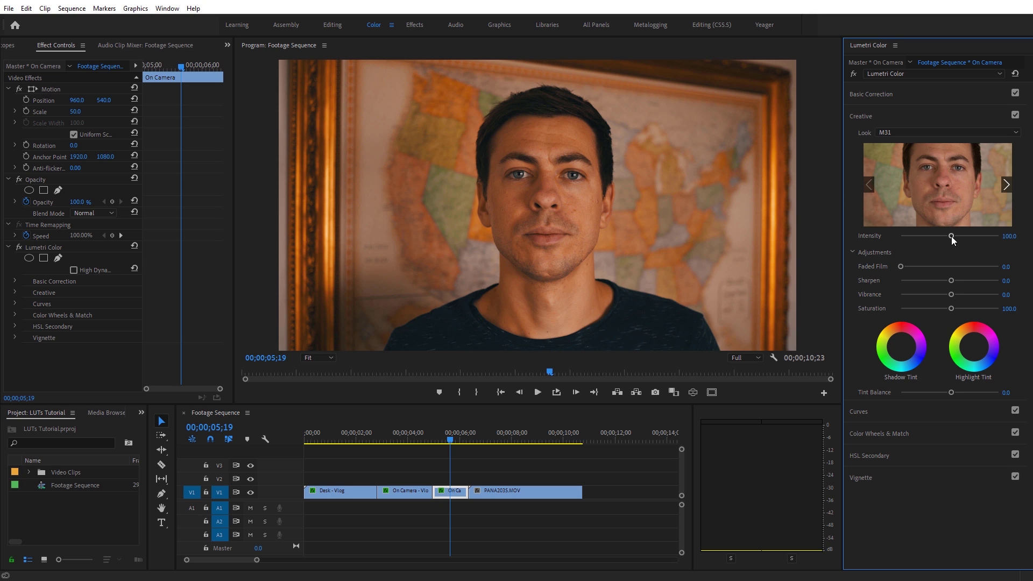
- Try other intensities for the M31 look, down to 20.8, and restore the intensity to 100
left_click_drag(951, 235, 993, 234)
left_click_drag(951, 236, 911, 238)
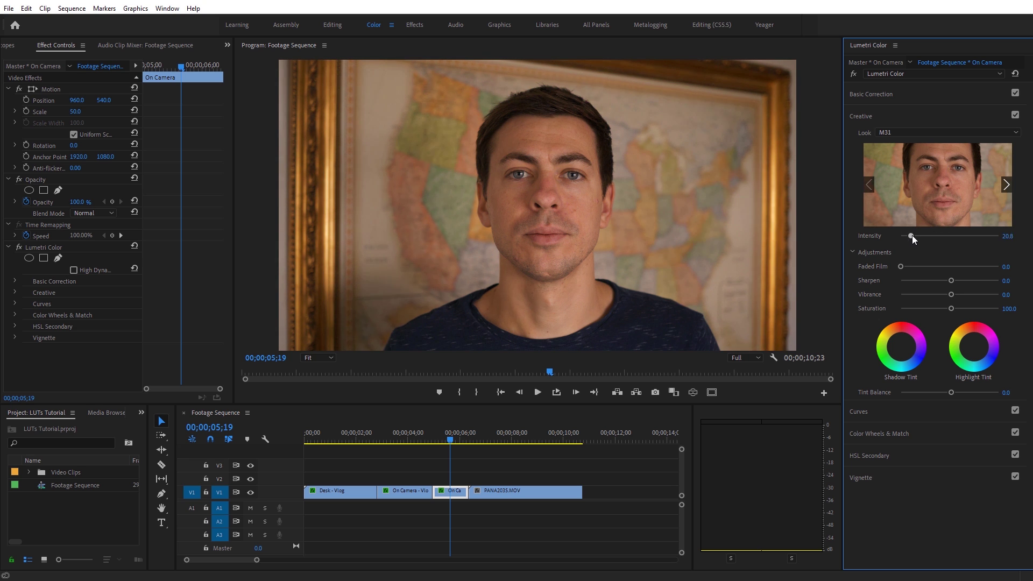
left_click(1005, 235)
type("100")
key("Return")
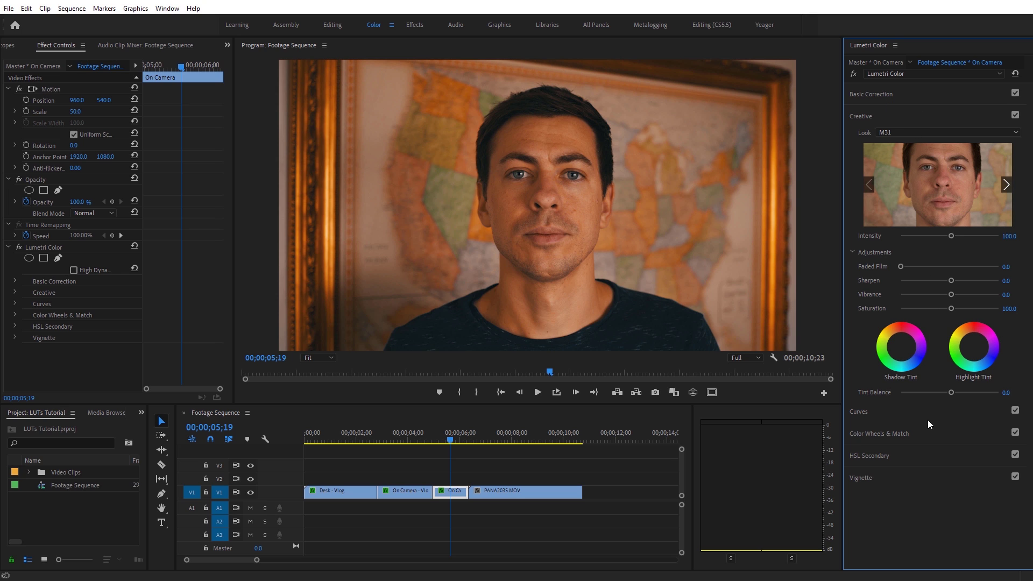
- Lower the On Camera clip's white balance temperature in stages to -100, comparing the image with Creative off and on along the way
left_click(916, 92)
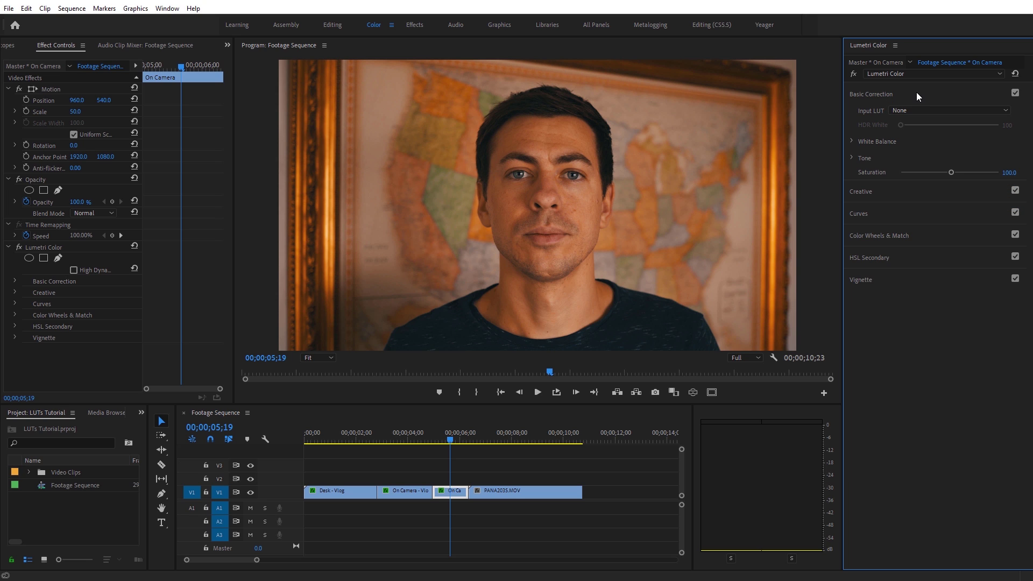
left_click(853, 142)
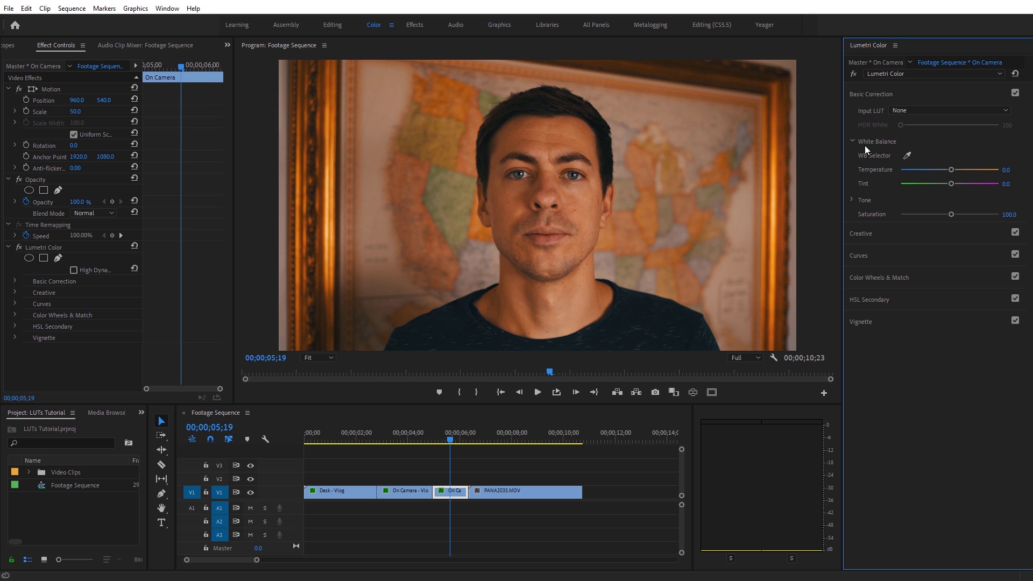
left_click(850, 200)
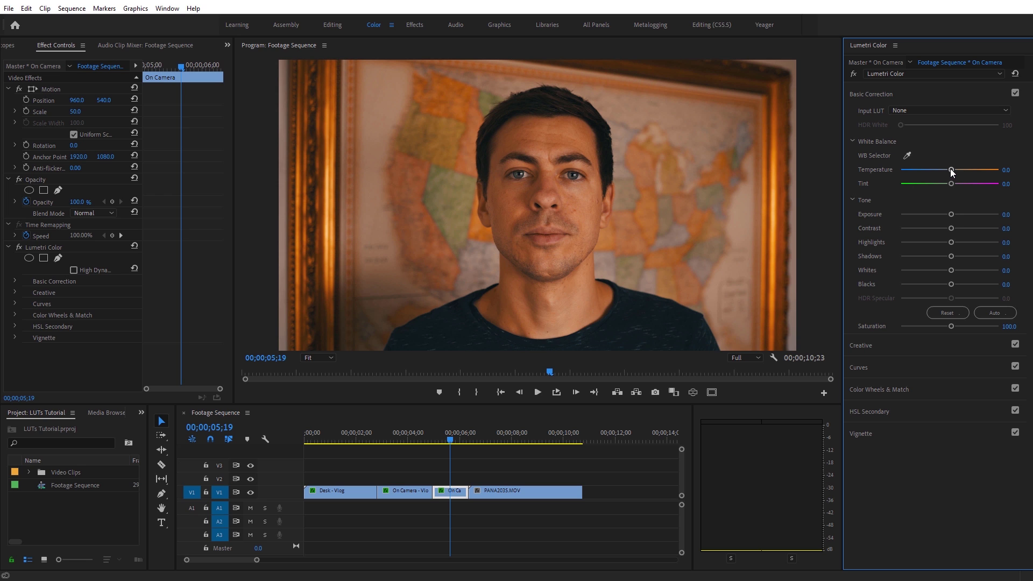
left_click_drag(951, 171, 934, 171)
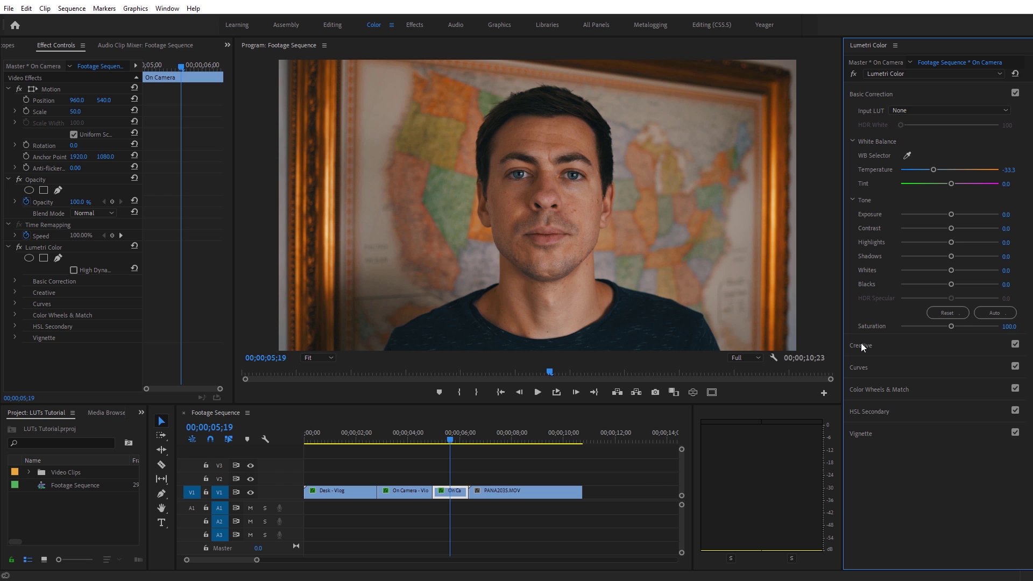
left_click(1015, 344)
left_click(1015, 345)
left_click_drag(924, 169, 920, 170)
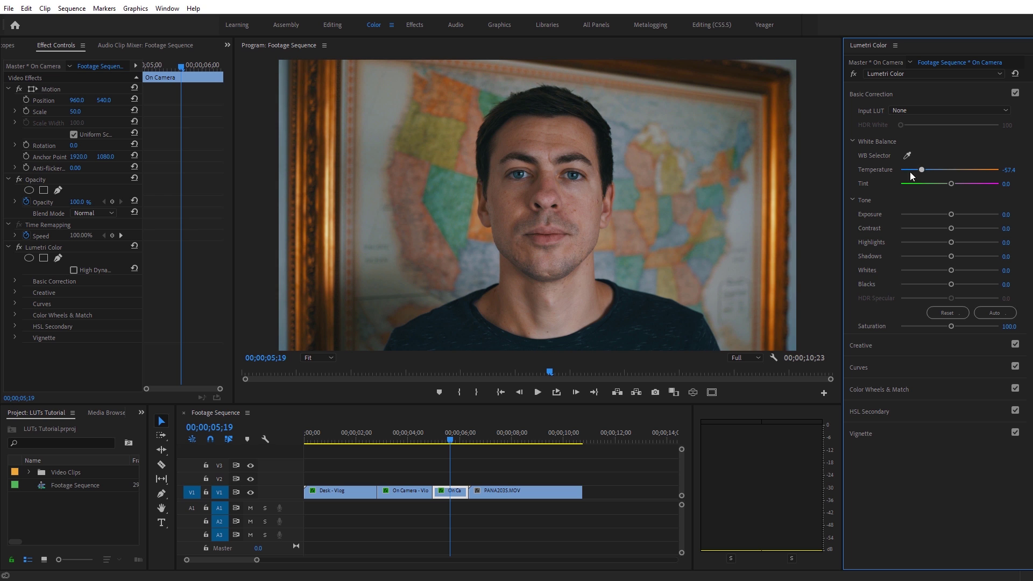
left_click_drag(922, 174, 895, 172)
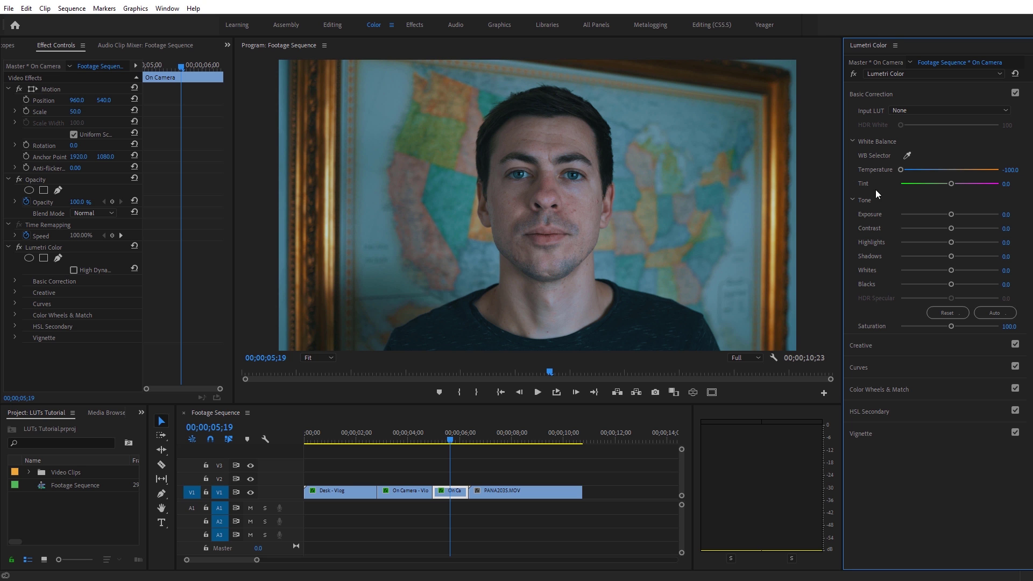
- Set the On Camera clip's temperature to -32.2 and its exposure to 0.6, trying exposures of 1.0 and -1.3 along the way
left_click_drag(901, 170, 943, 170)
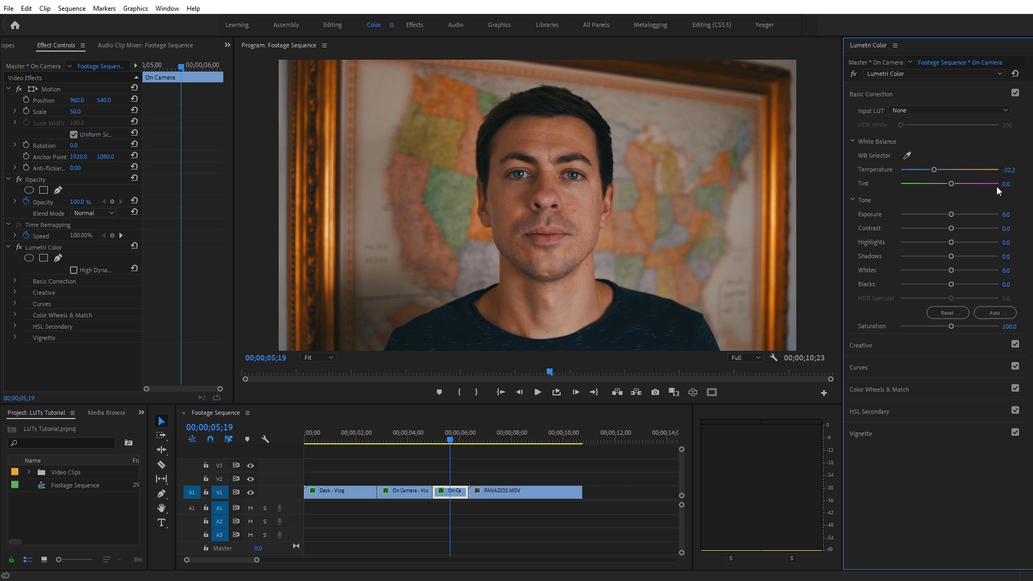
left_click_drag(952, 216, 958, 216)
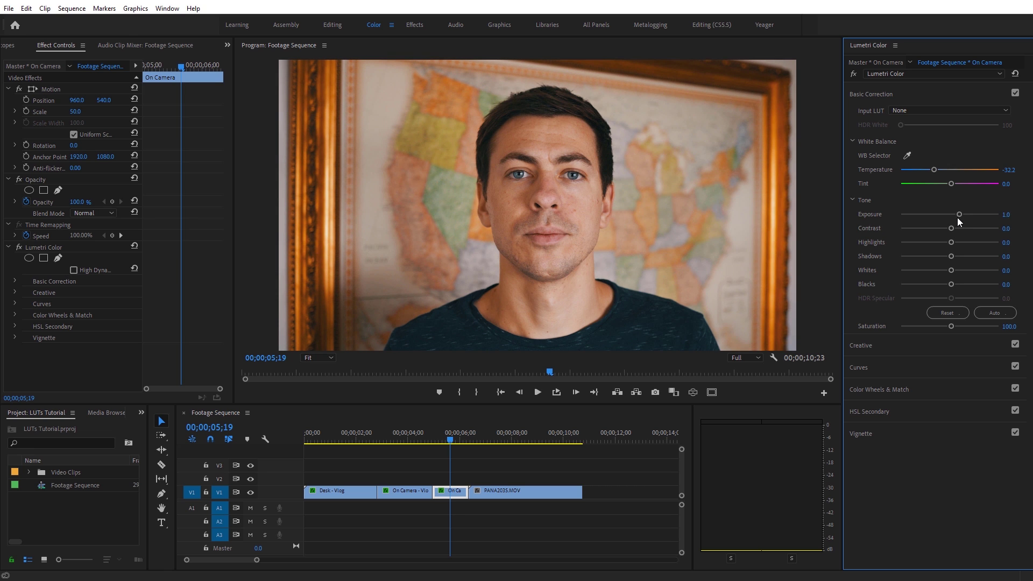
left_click_drag(959, 216, 937, 216)
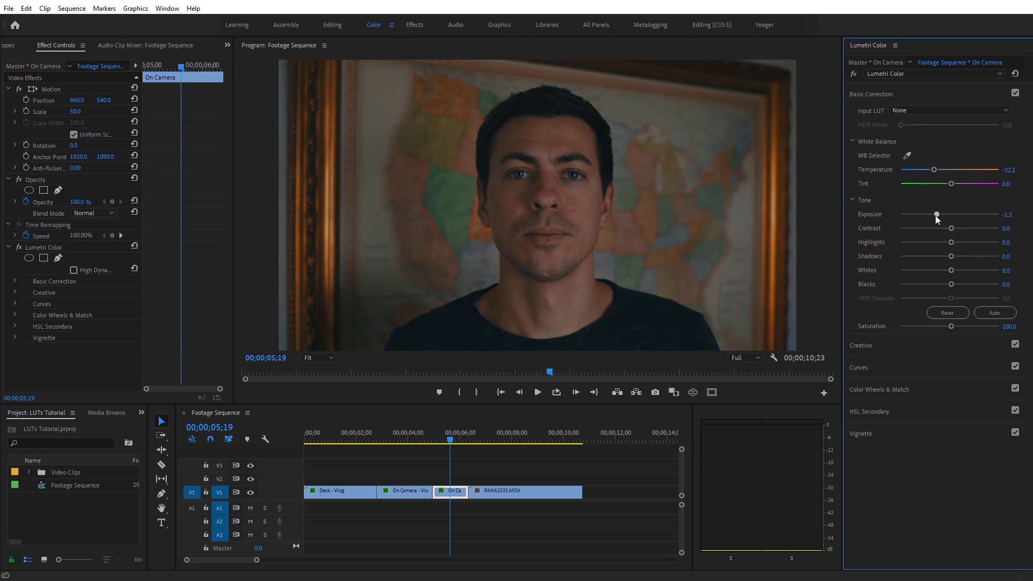
double_click(936, 212)
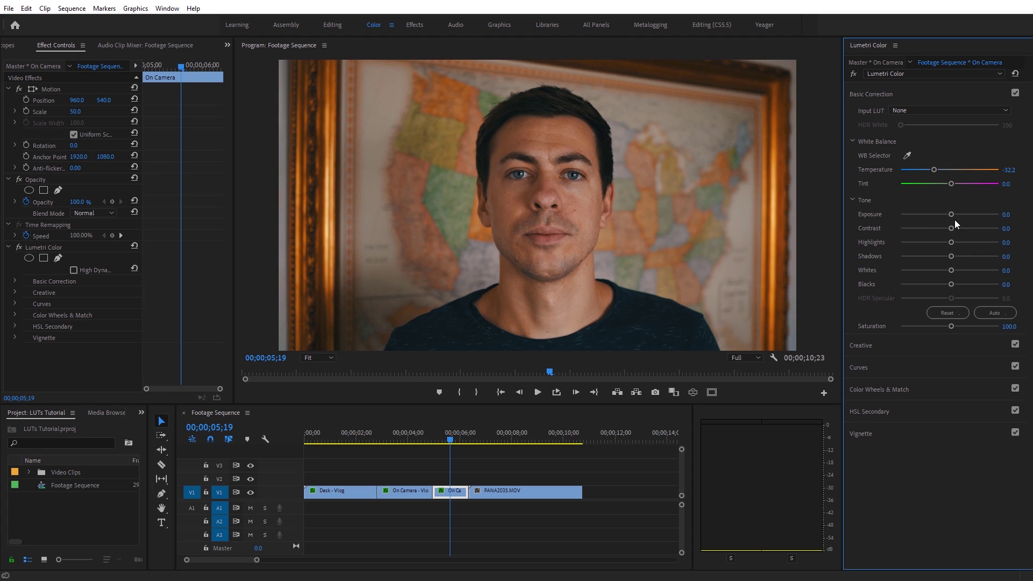
left_click_drag(951, 215, 955, 217)
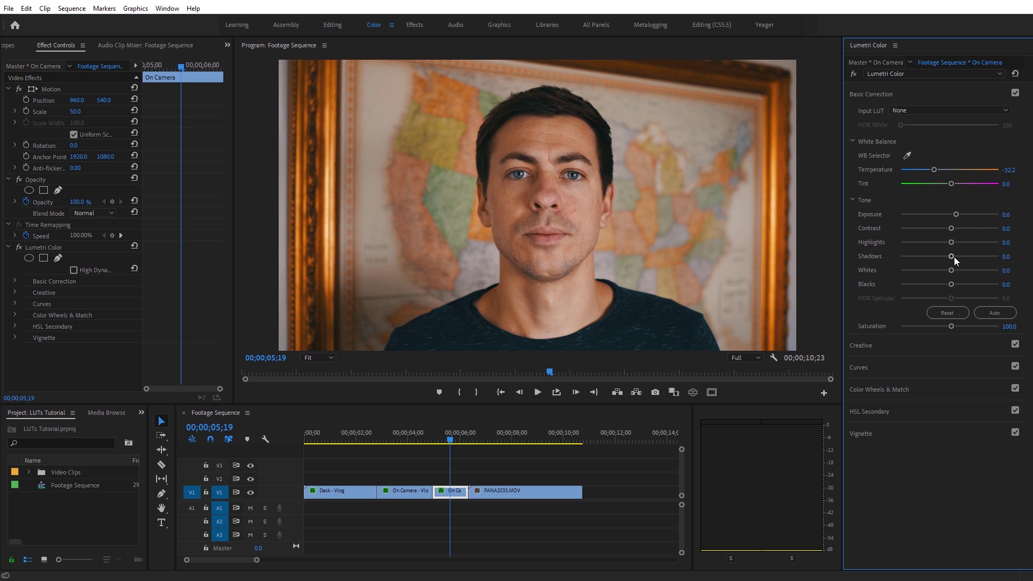
- Raise the On Camera clip's shadows to 21.3 and its Creative vibrance to 15.8 and saturation to 114.8
left_click_drag(953, 257, 960, 255)
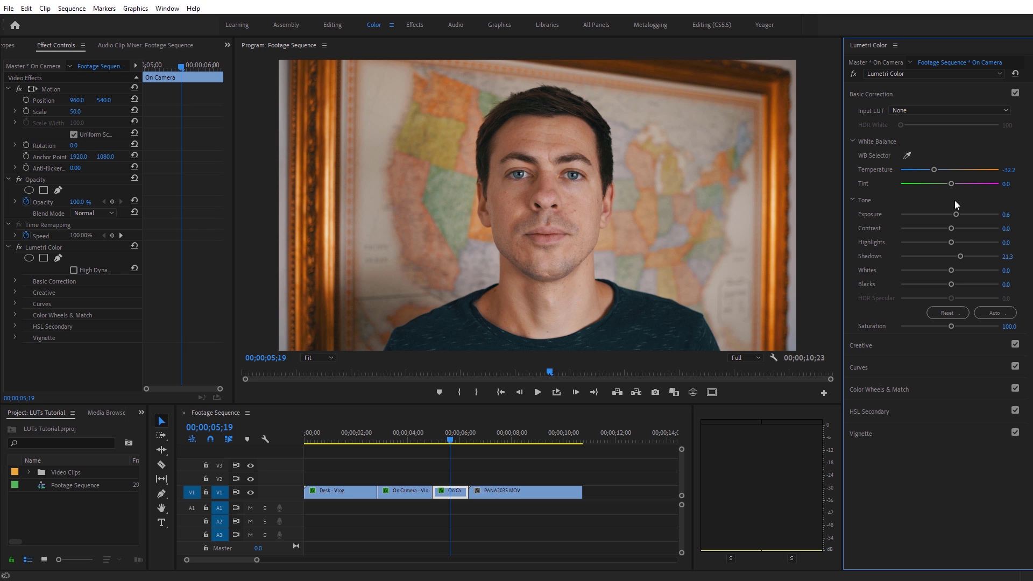
left_click(884, 347)
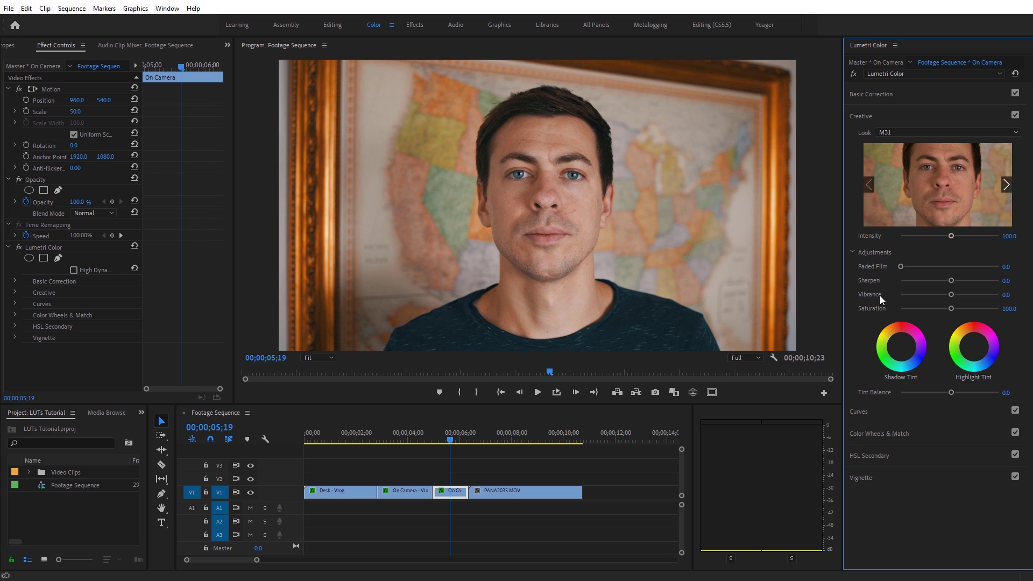
left_click_drag(950, 296, 962, 295)
- Apply M31.cube as the Creative look of the PANA2035.MOV clip
left_click(509, 435)
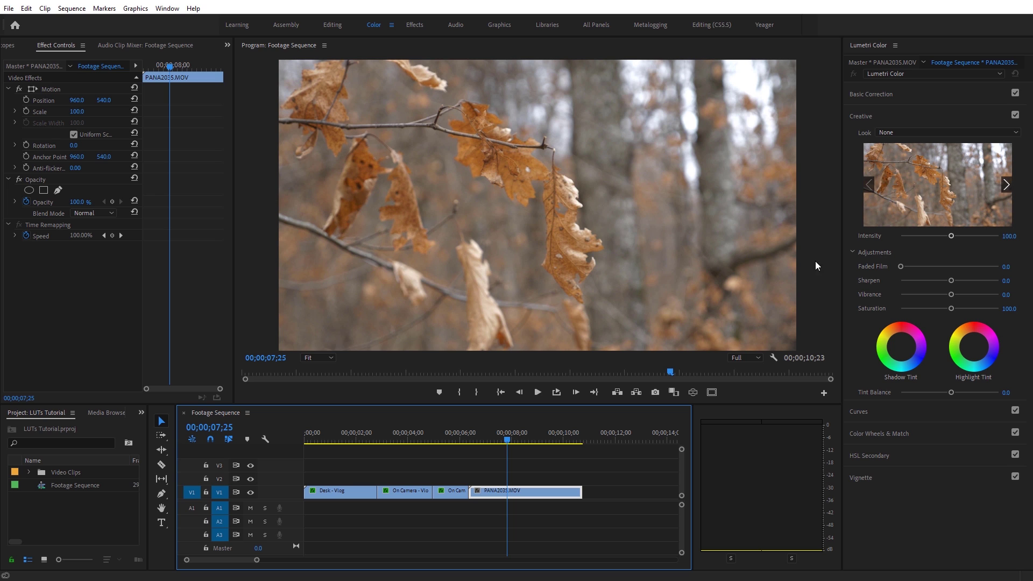
left_click(896, 133)
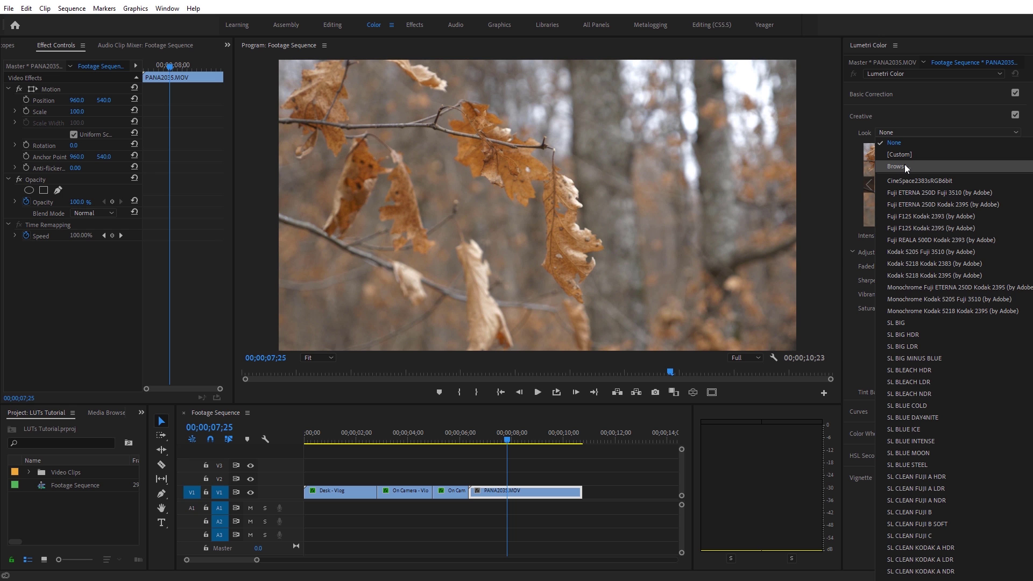
left_click(906, 166)
left_click(445, 144)
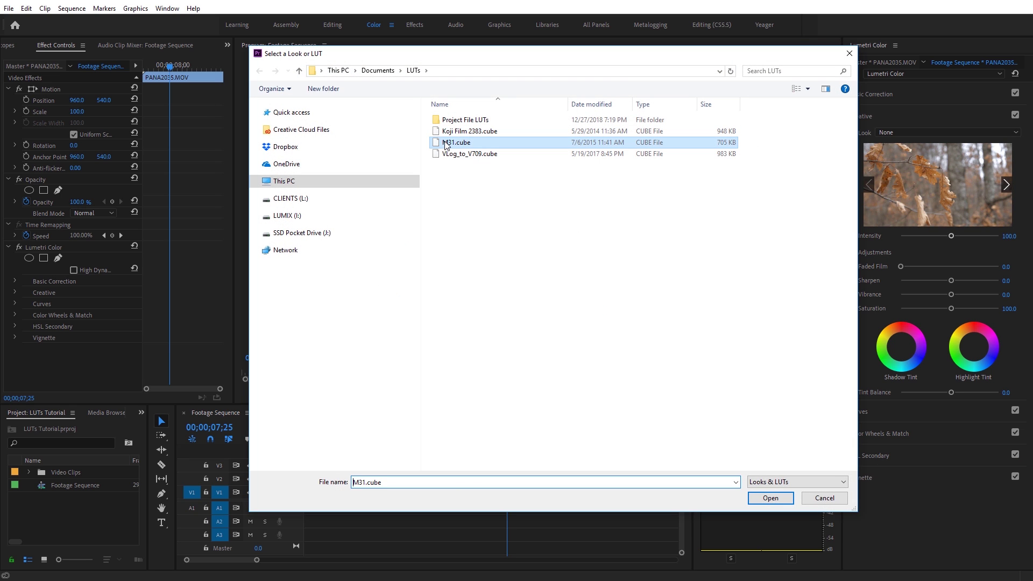
left_click(772, 498)
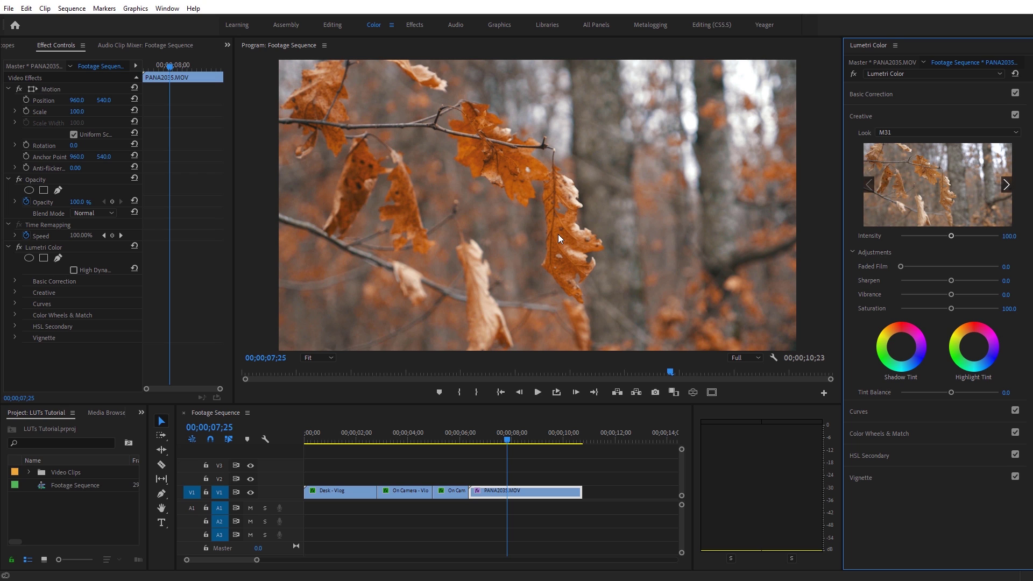
- Set the PANA2035.MOV clip's temperature to -43.2, reset its exposure to 0 after trying 0.9, and raise the saturation and Creative vibrance slightly
left_click(909, 95)
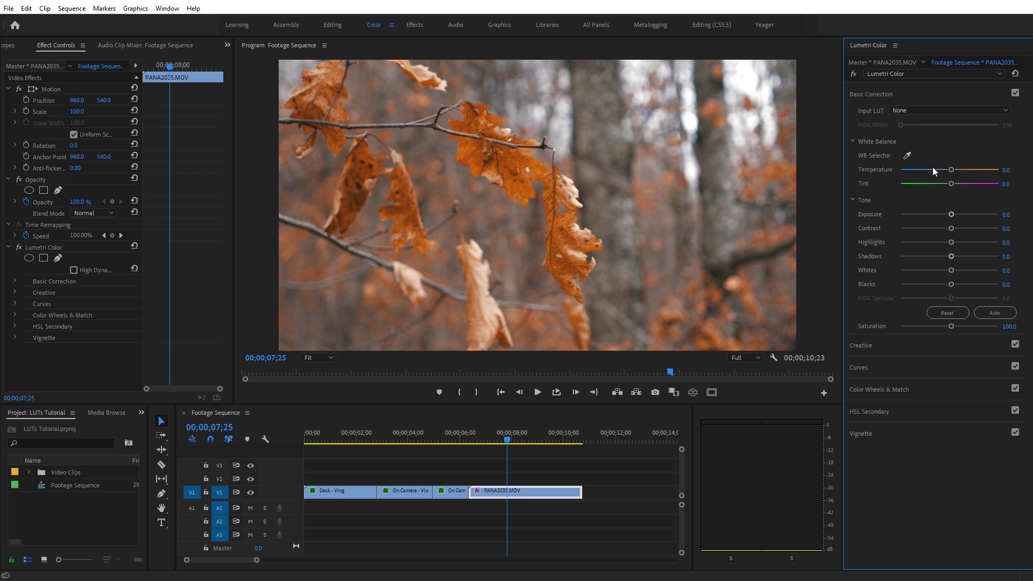
left_click_drag(951, 169, 940, 170)
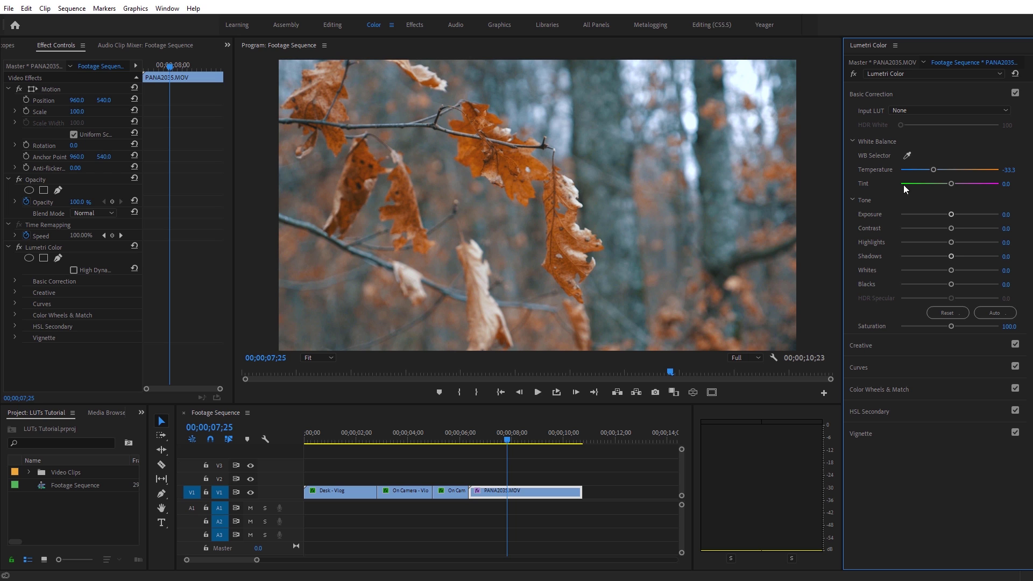
left_click_drag(933, 173, 930, 172)
left_click_drag(952, 214, 958, 215)
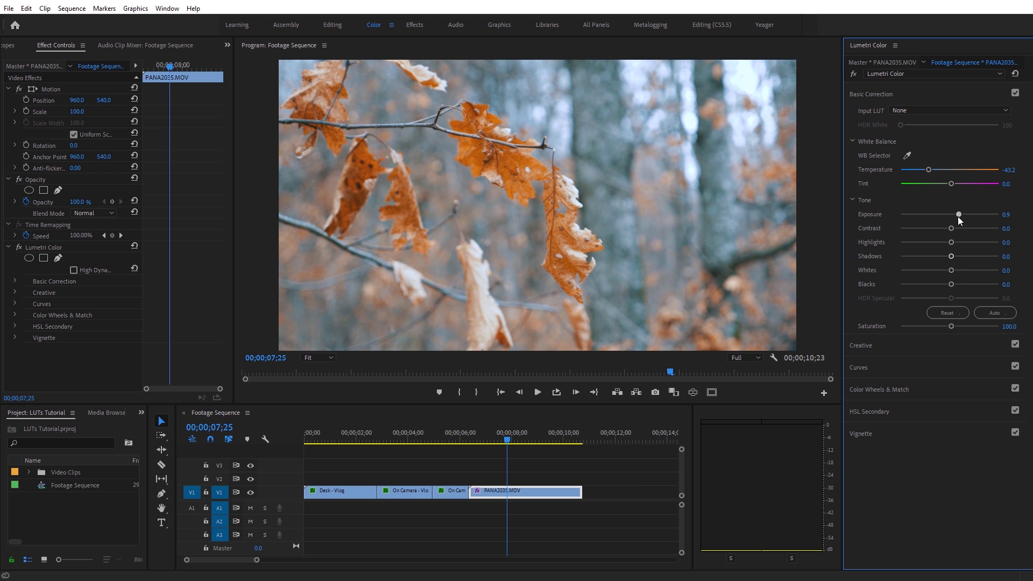
double_click(959, 216)
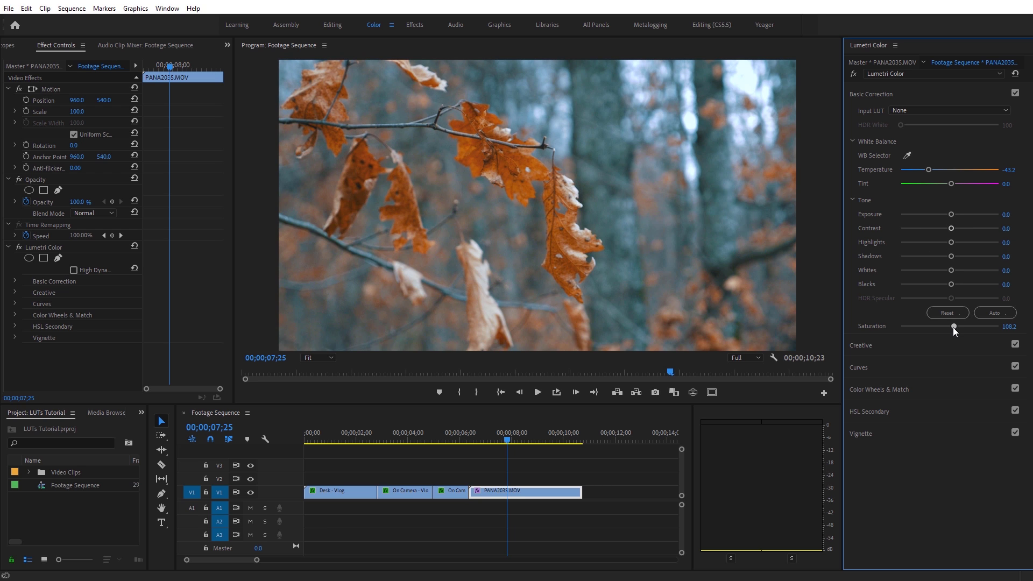
left_click(915, 346)
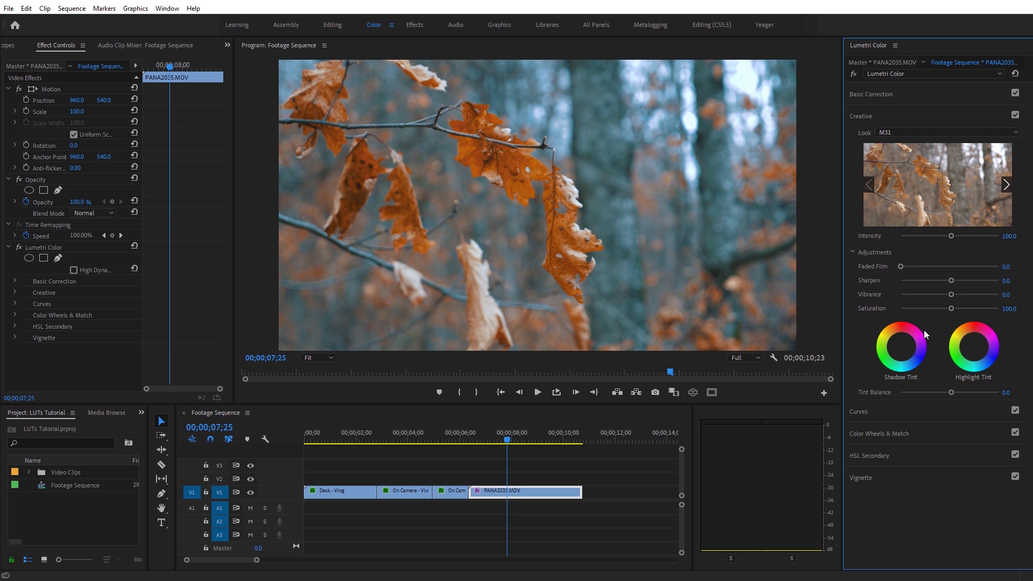
left_click_drag(952, 295, 960, 295)
- Review the On Camera clip's Basic Correction and Creative settings and export its grade as a cube LUT named Interview LUT in the LUTs folder
left_click(452, 491)
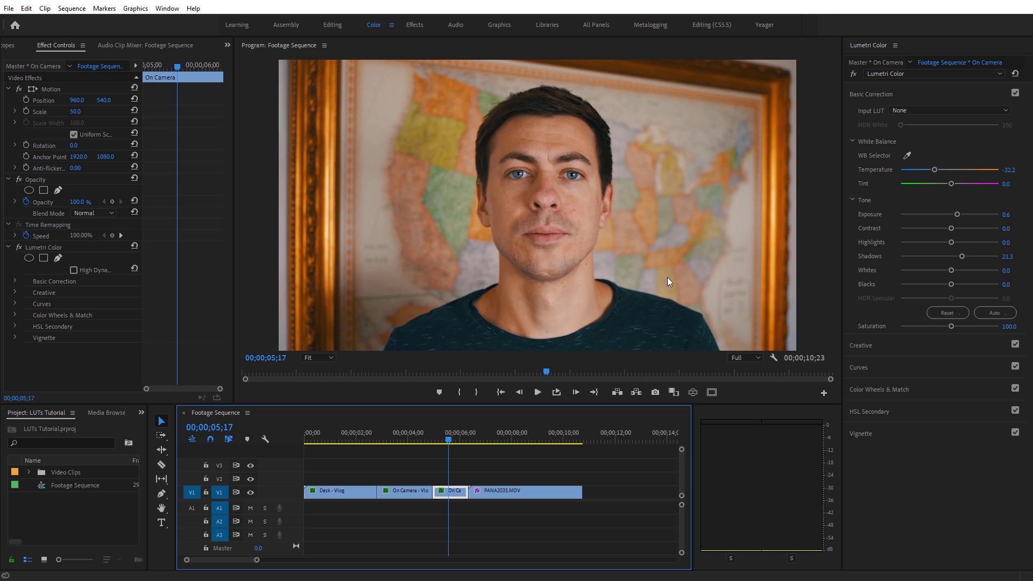
left_click(922, 97)
left_click(918, 113)
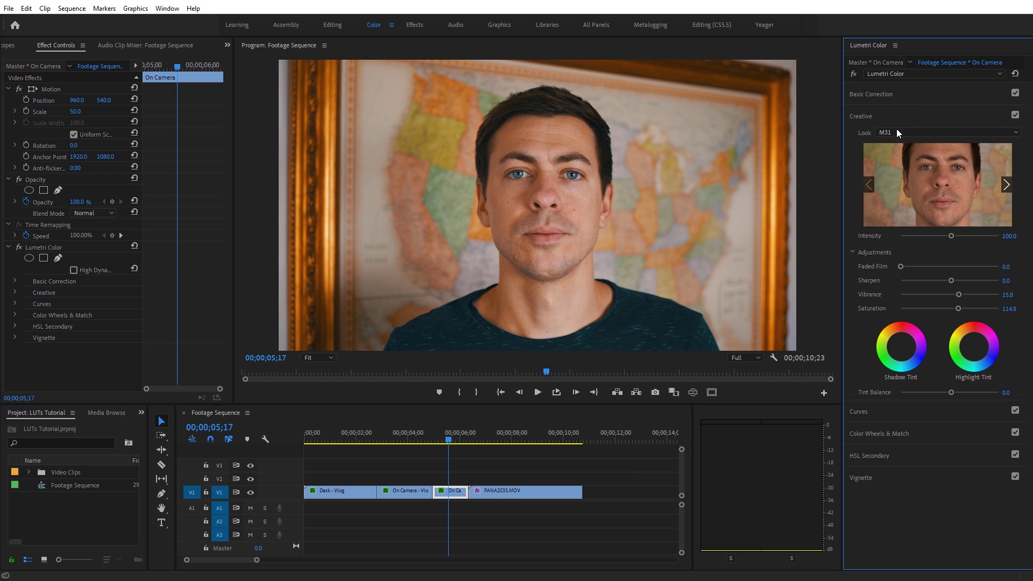
left_click(914, 94)
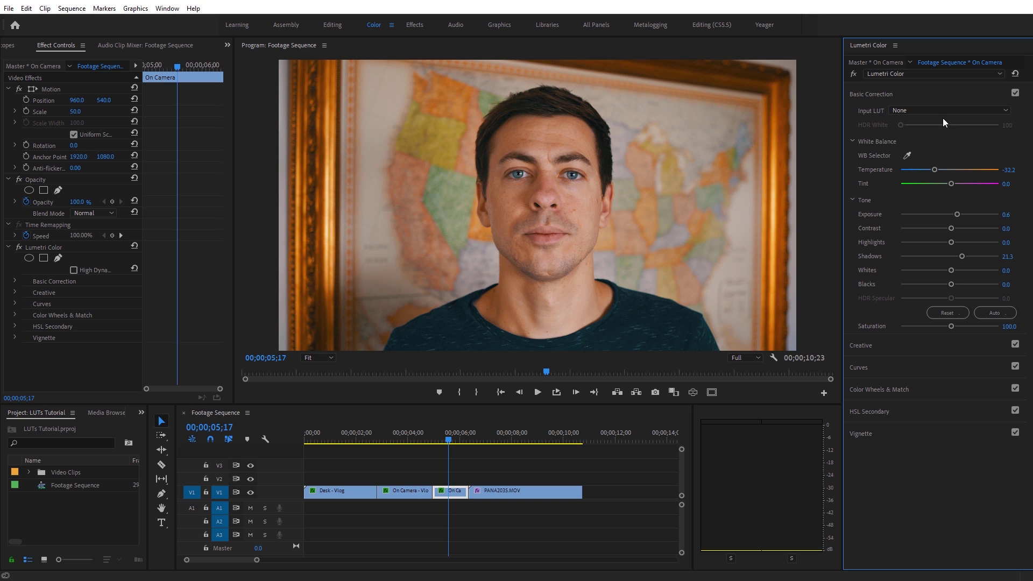
left_click(914, 92)
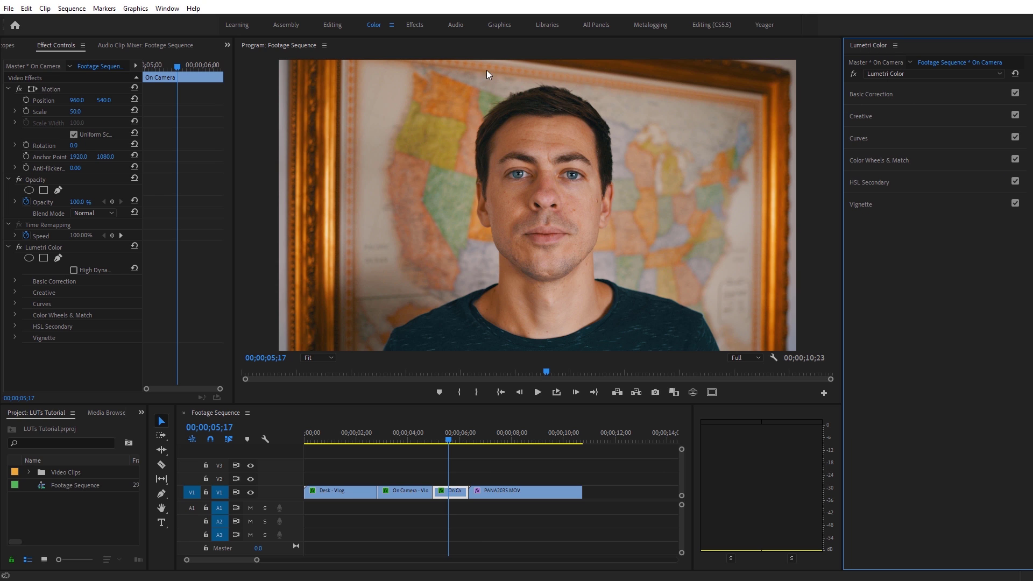
left_click(896, 47)
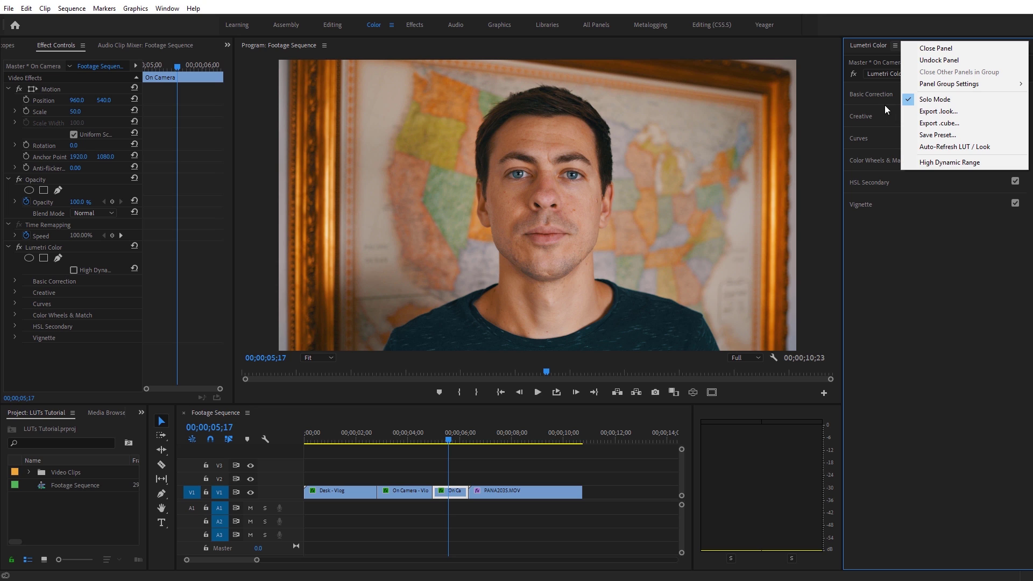
left_click(948, 125)
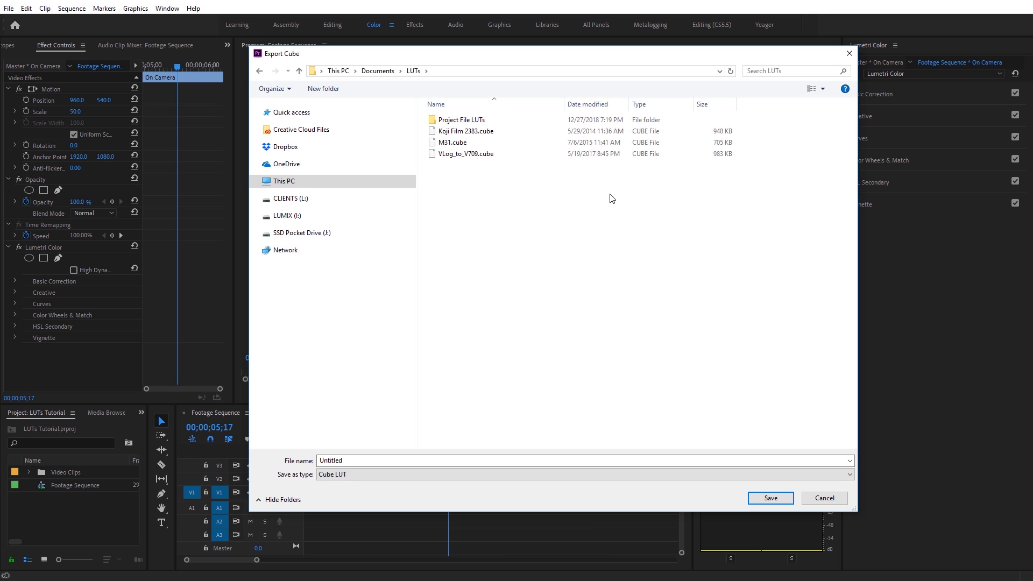
left_click(353, 460)
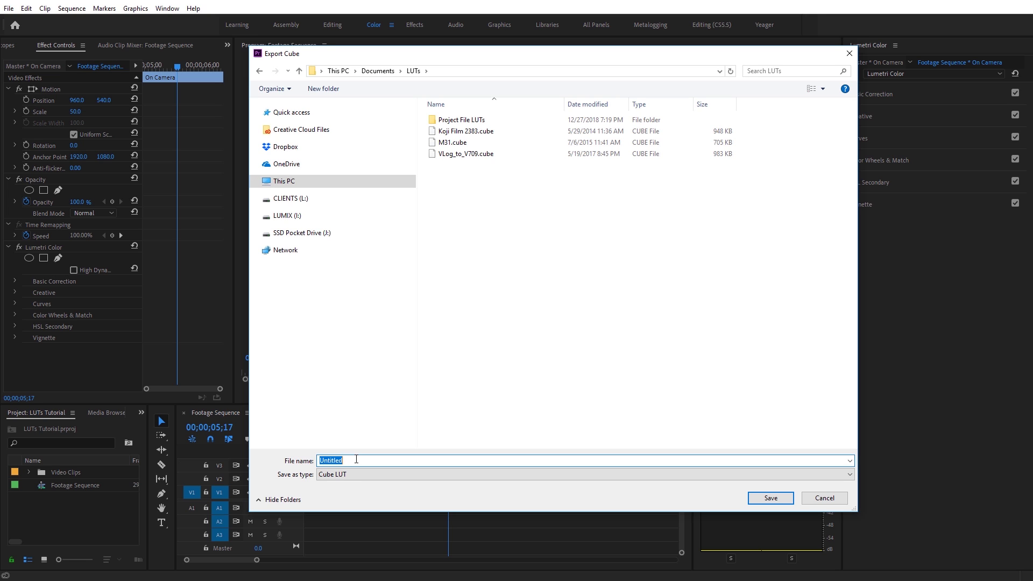
type("Interview LUT")
left_click(773, 498)
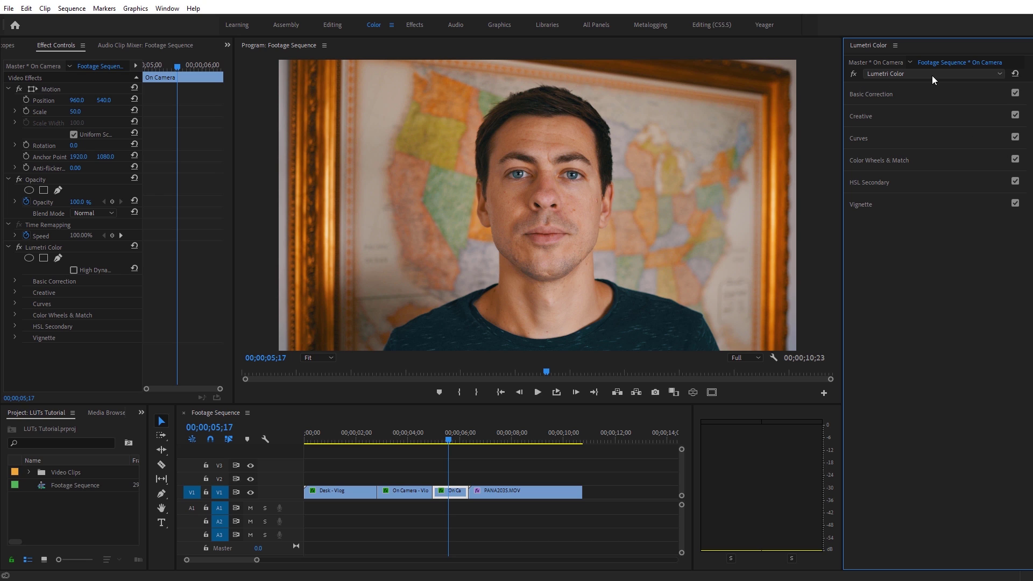
- Reset the On Camera clip's Lumetri Color effect and check its Creative and Basic Correction settings
left_click(1015, 75)
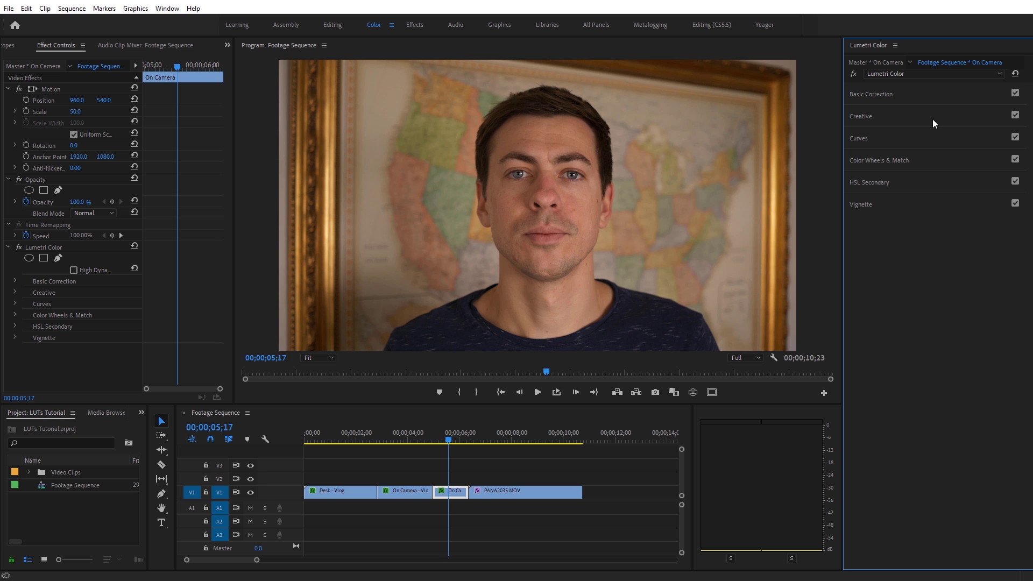
left_click(882, 115)
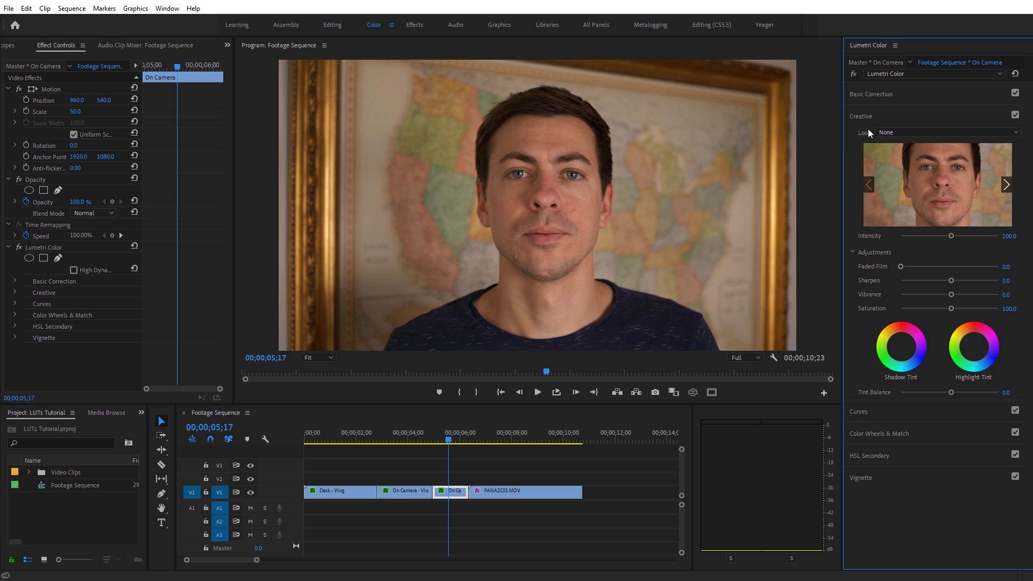
left_click(888, 91)
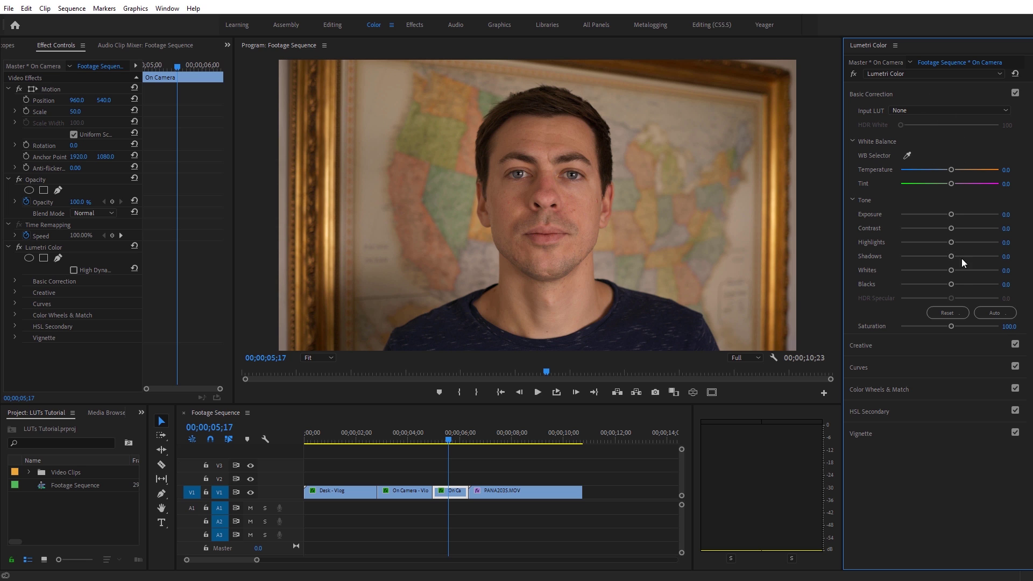
left_click(918, 91)
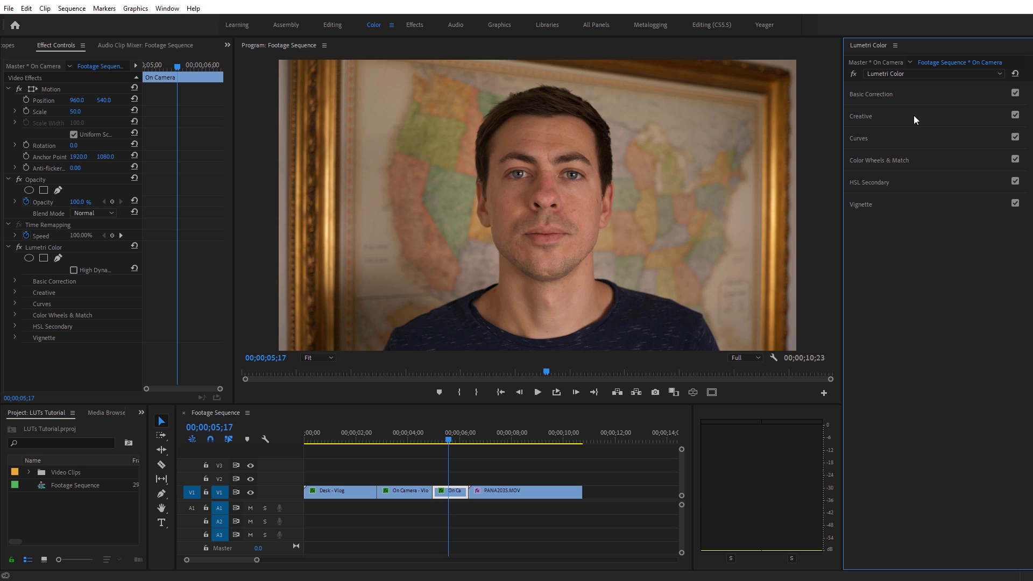
- Apply Interview LUT.cube as the Creative look of the On Camera clip and check its Basic Correction and Creative settings
left_click(914, 115)
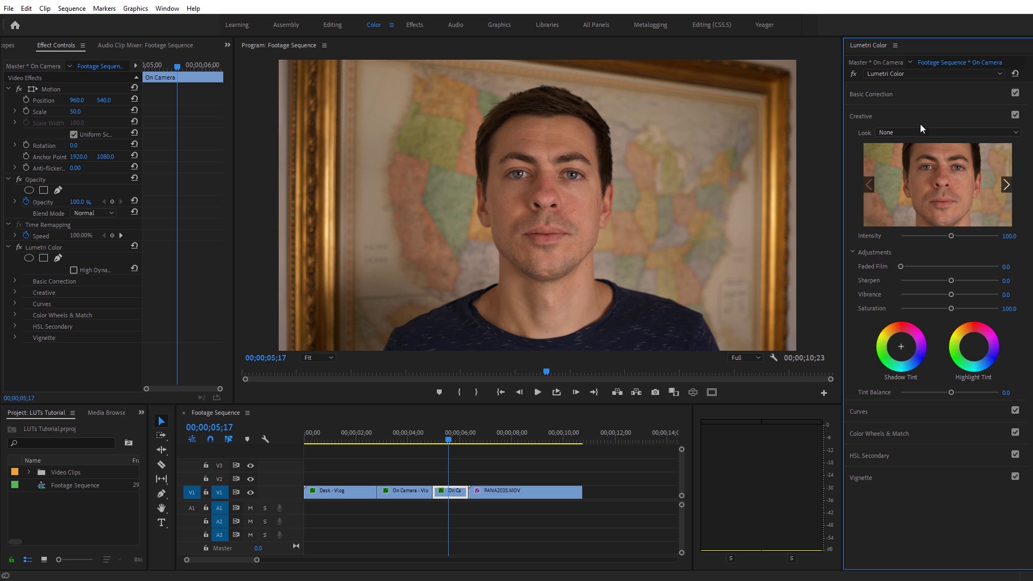
left_click(894, 131)
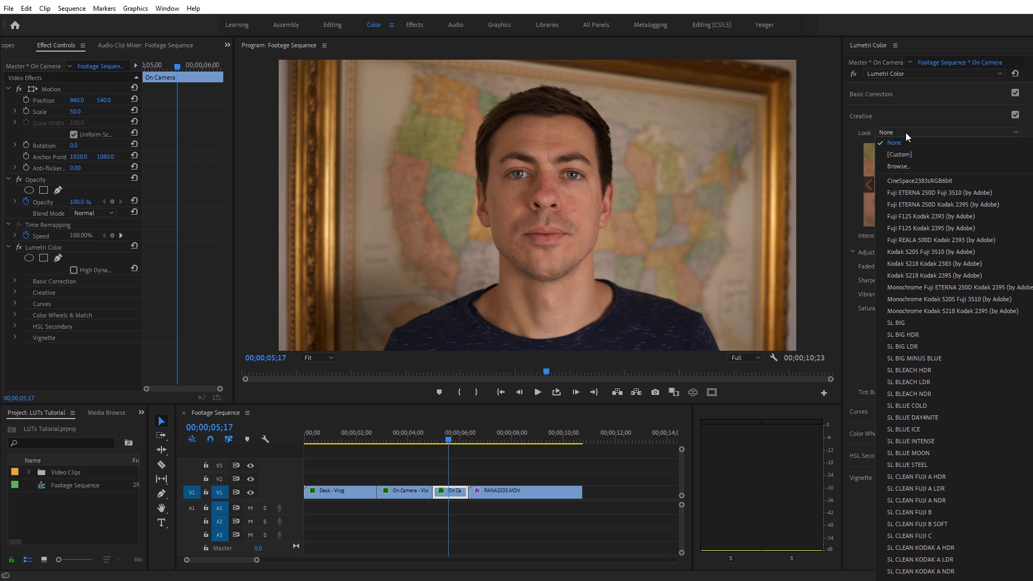
left_click(902, 166)
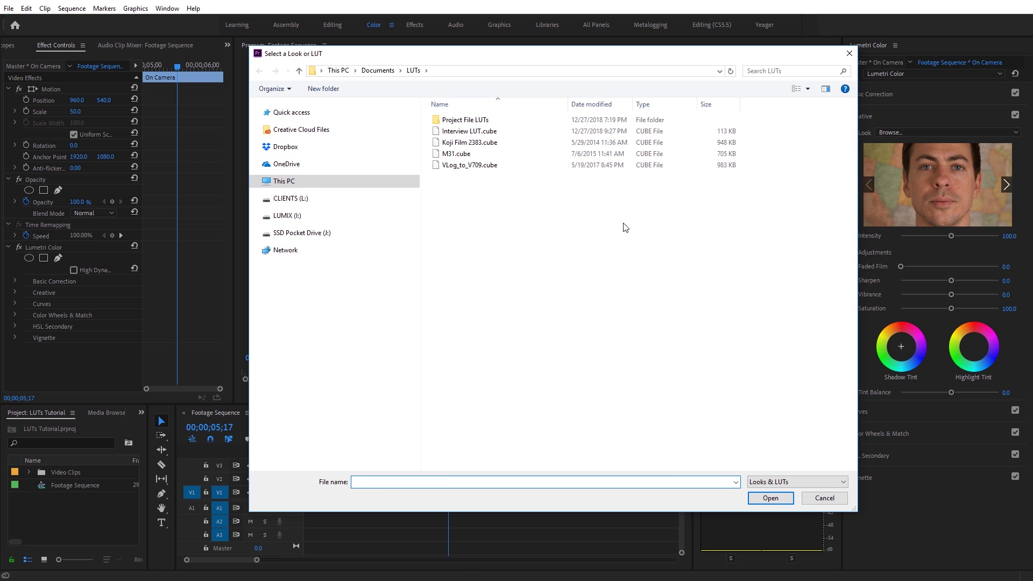
left_click(467, 131)
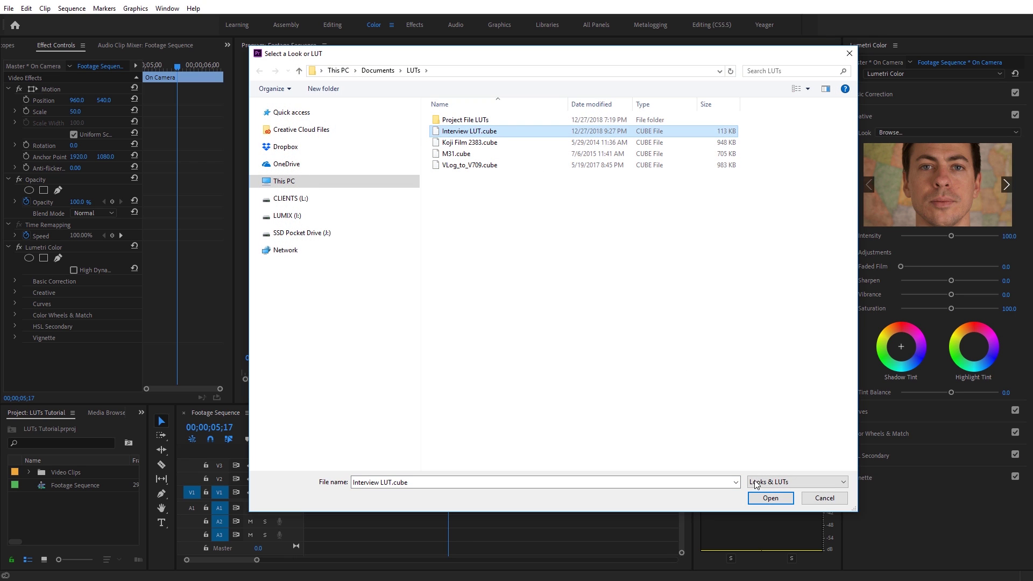
left_click(769, 499)
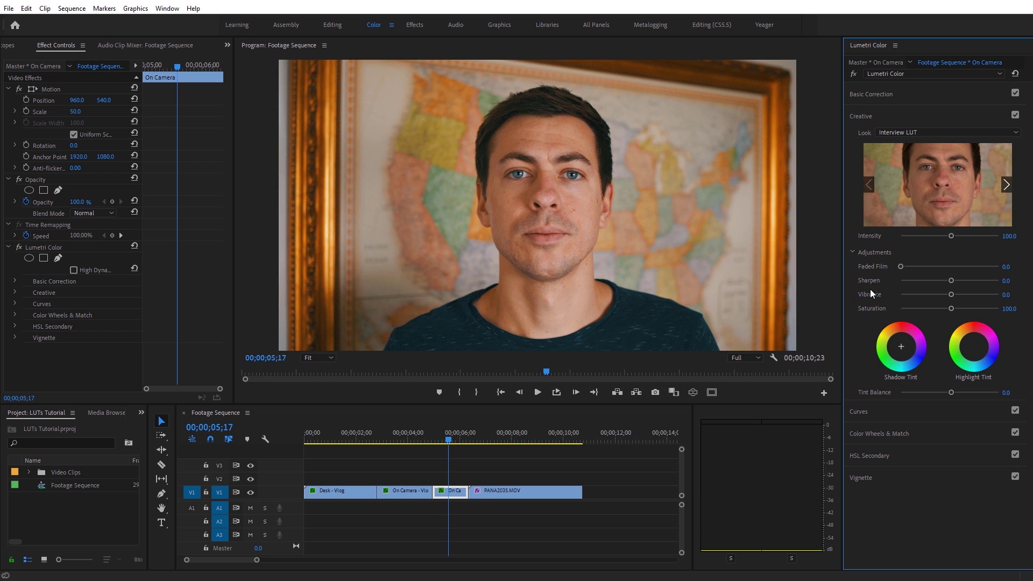
left_click(903, 94)
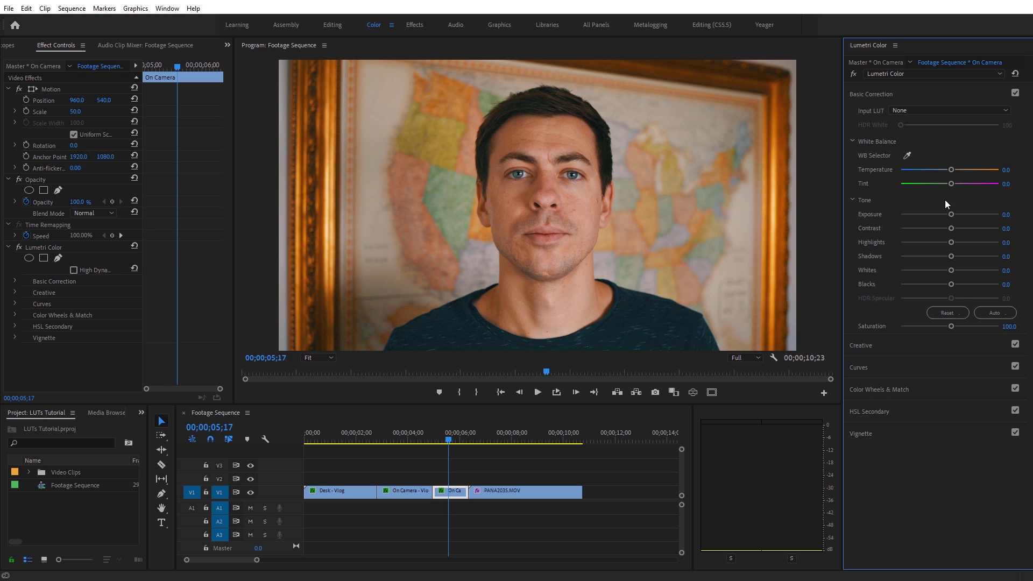
left_click(923, 94)
left_click(921, 116)
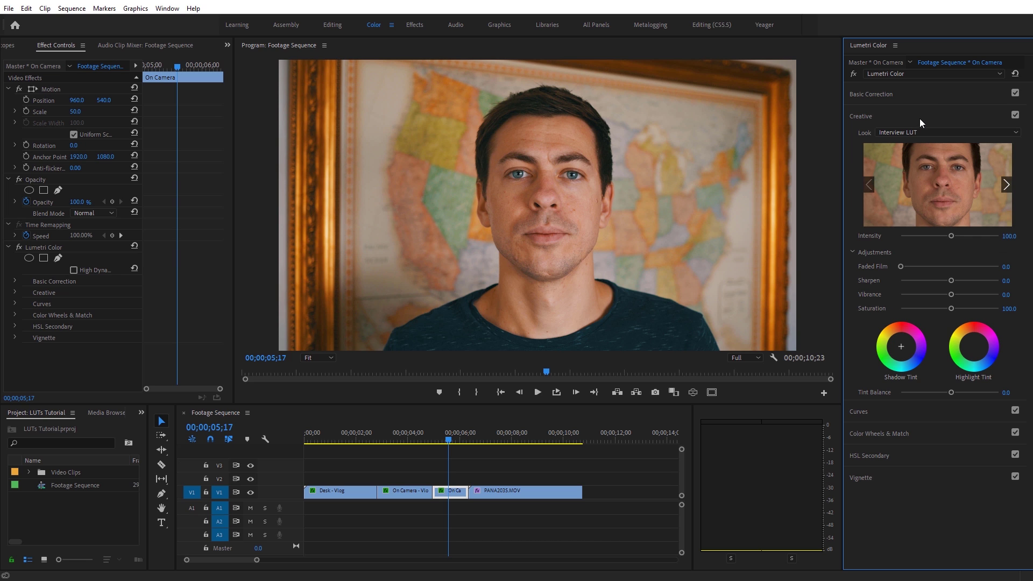